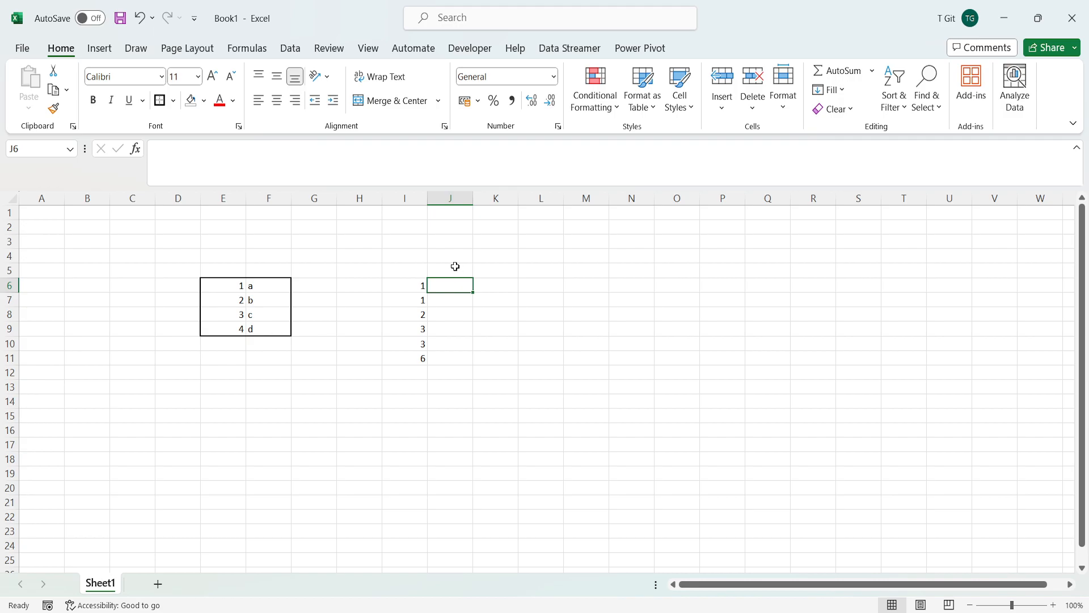
click(409, 286)
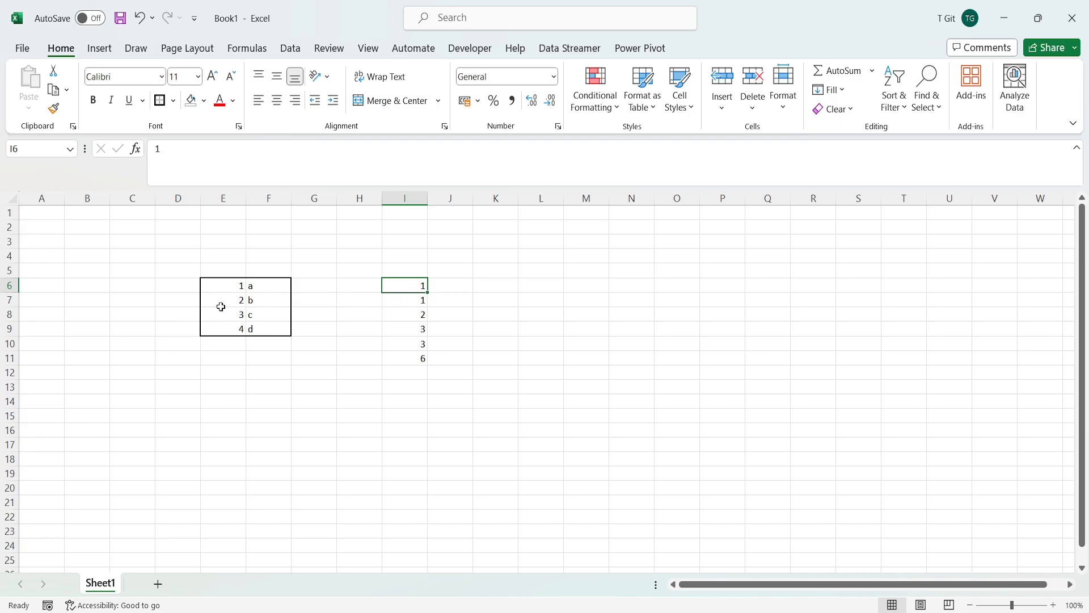
drag(226, 284, 230, 331)
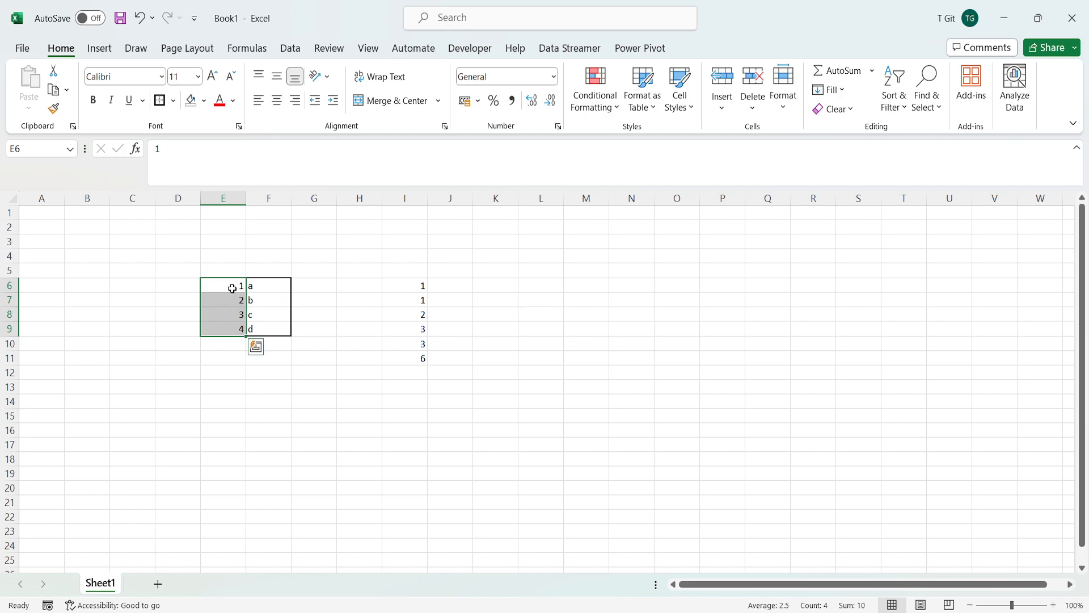
drag(223, 282, 227, 327)
double_click(452, 286)
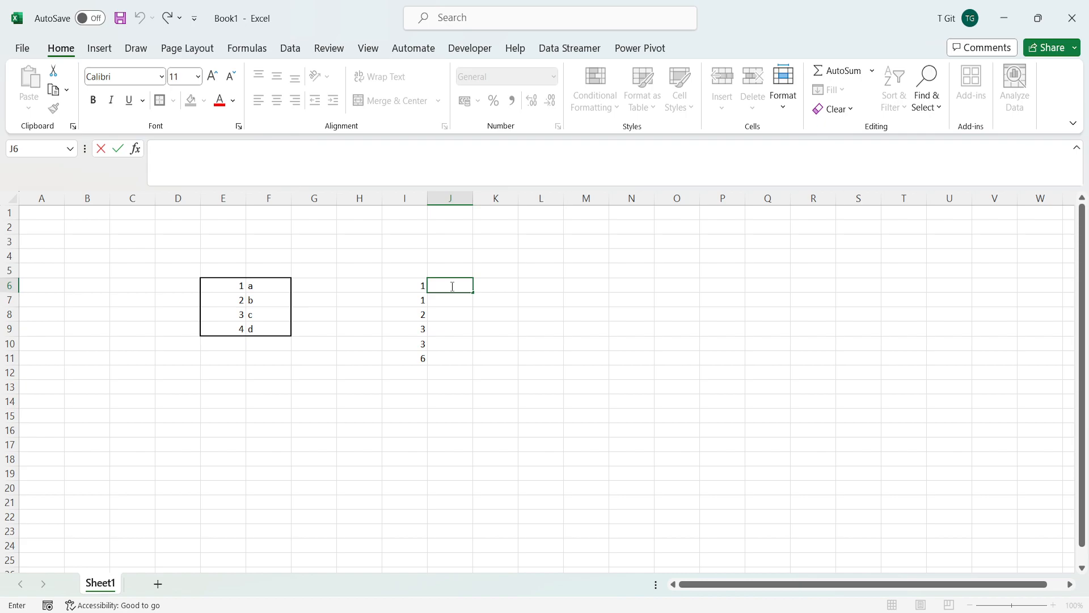
click(453, 302)
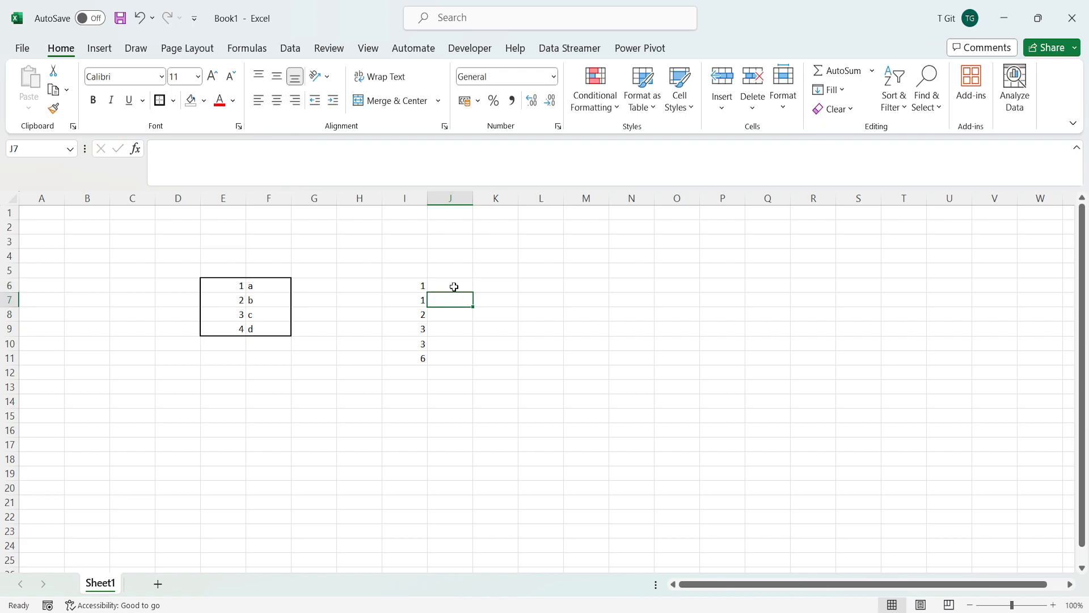
click(450, 286)
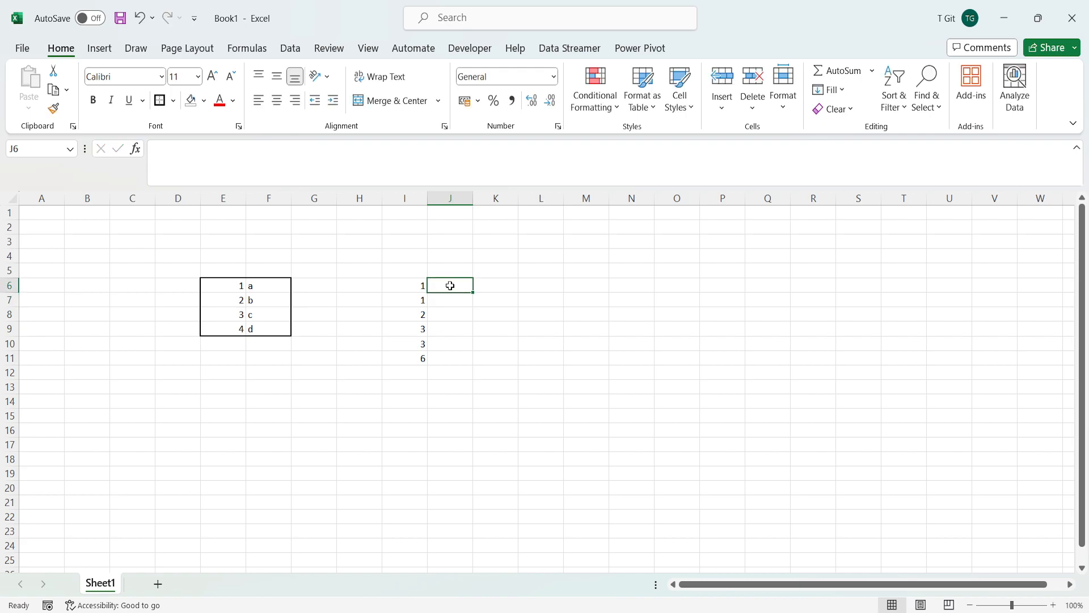
Enter =VLOOKUP(I6,E6:F9,1,0) in J6 to look up I6 in the bordered table with an exact match.
double_click(450, 285)
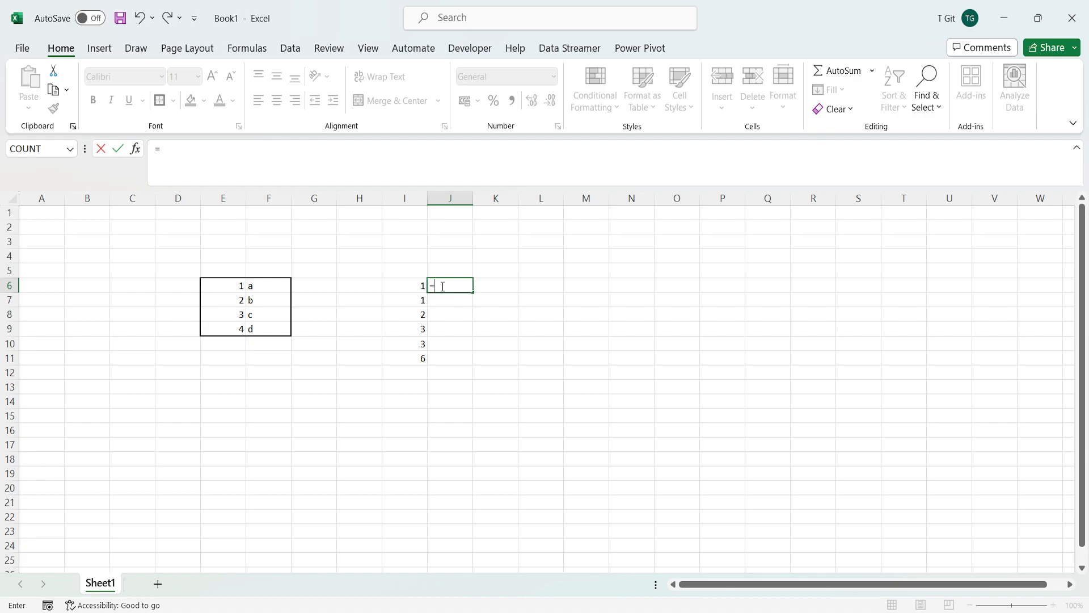
text(vl)
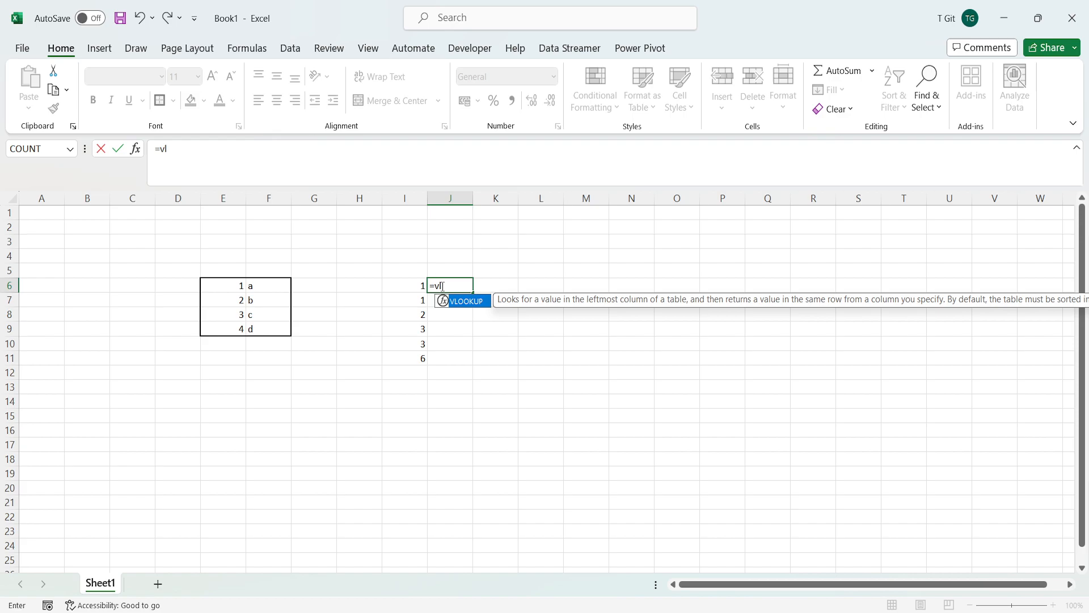
key(Tab)
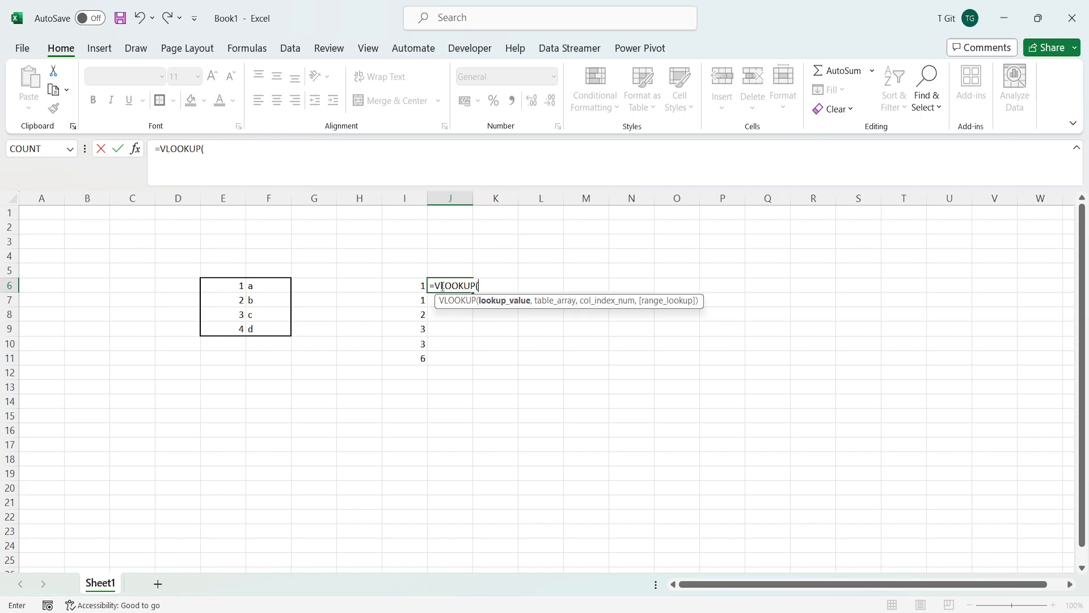
click(406, 286)
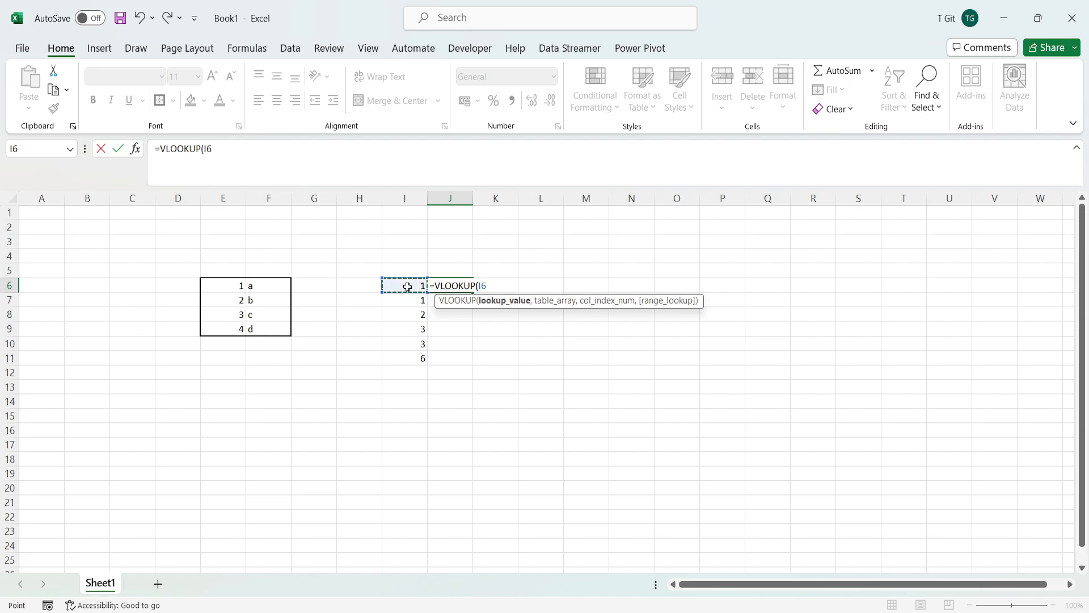
text(,)
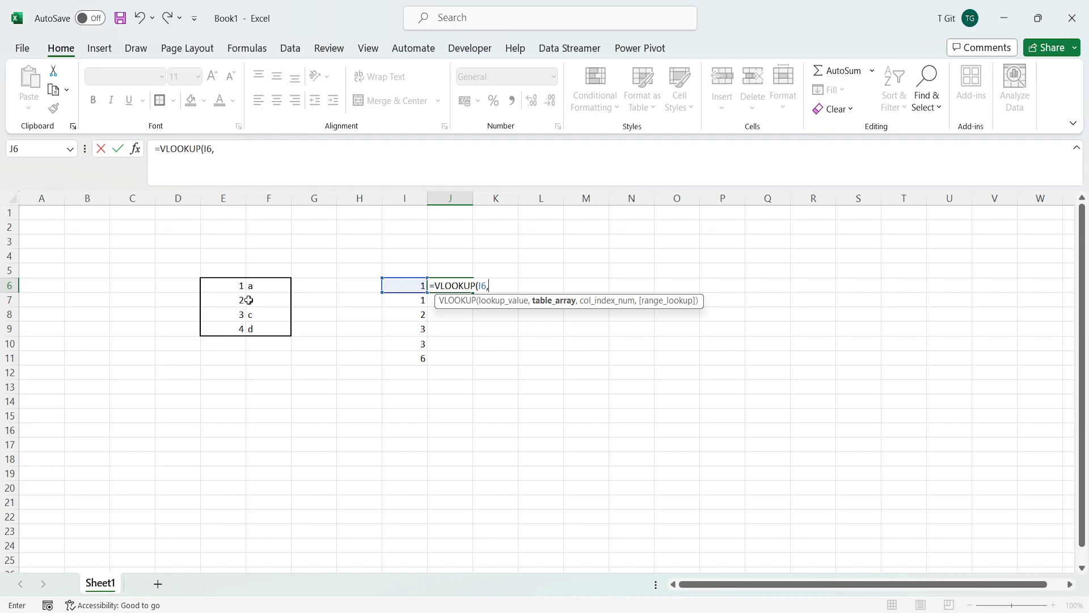
click(228, 288)
drag(228, 288, 233, 327)
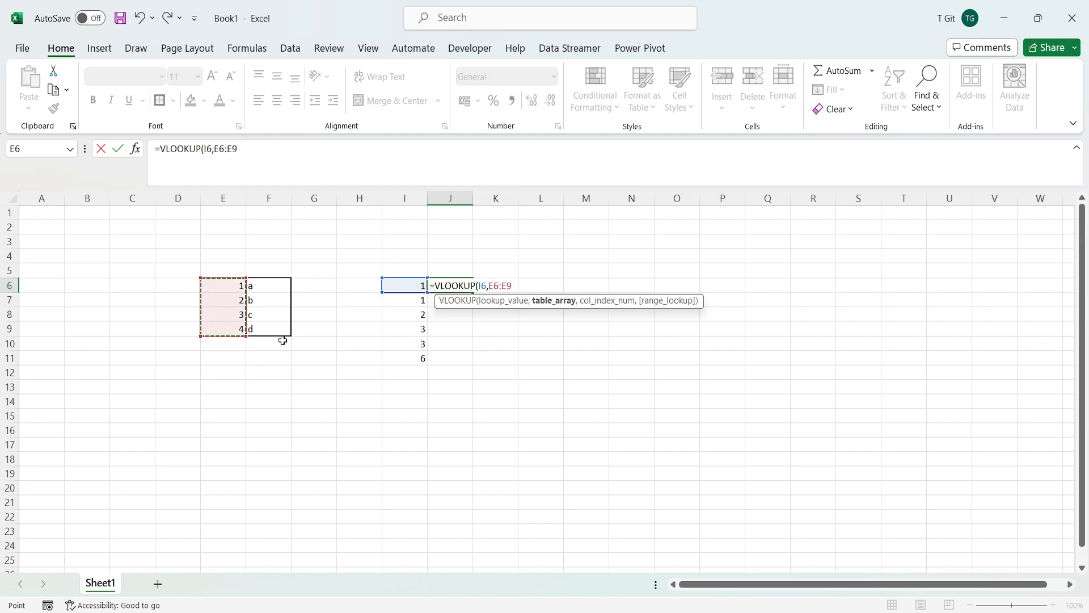
drag(216, 282, 256, 330)
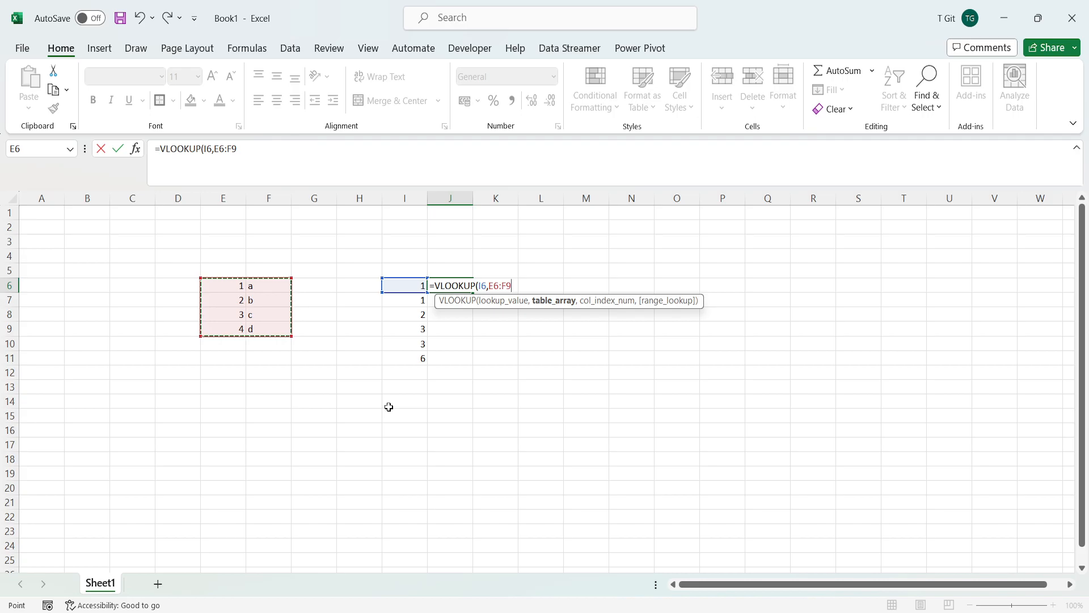
text(,)
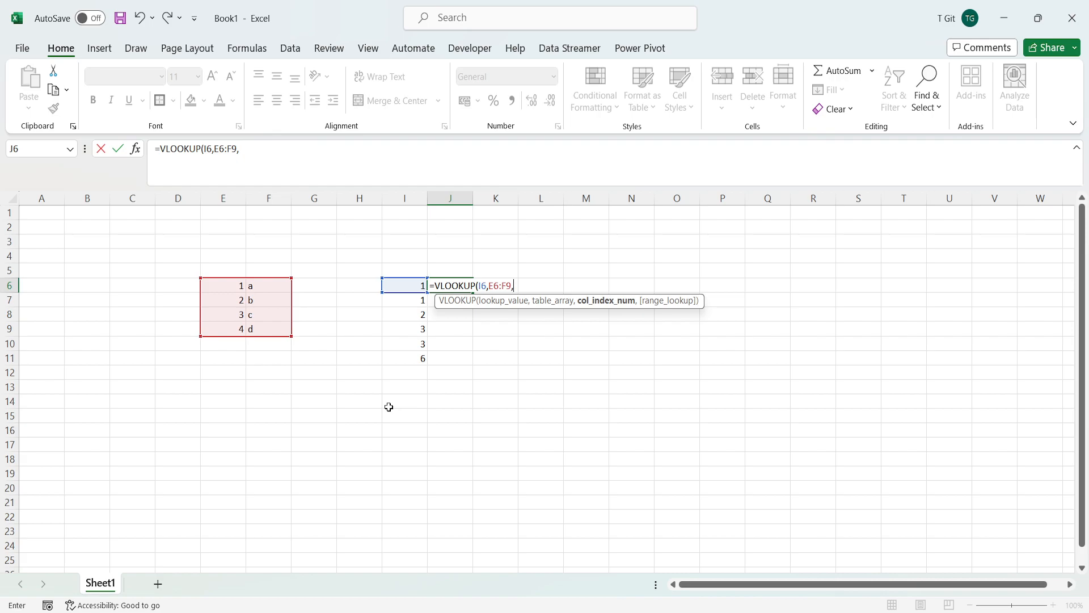
text(1,)
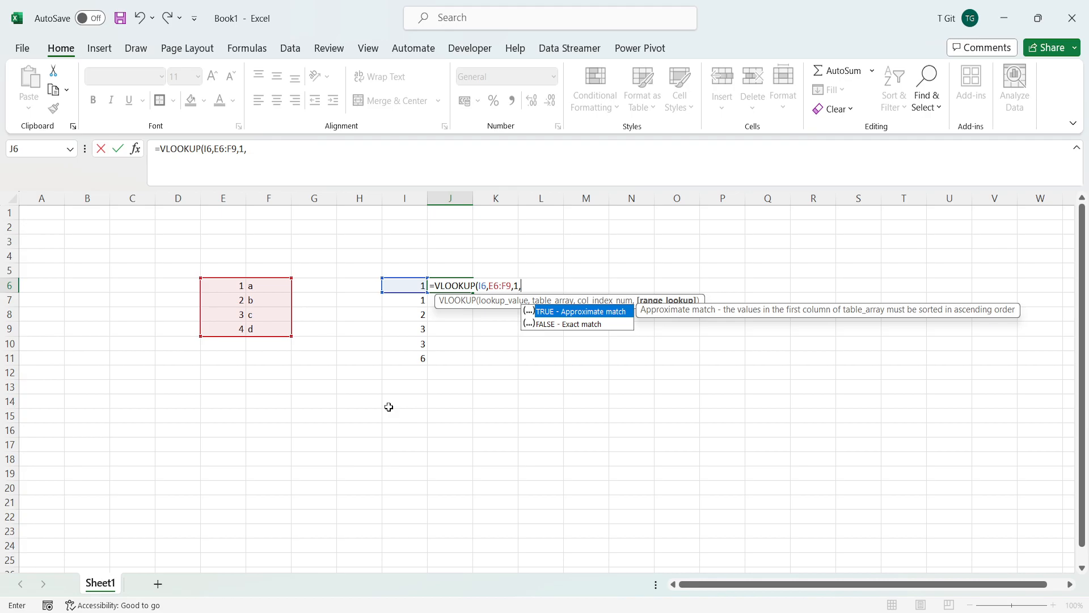
text(0))
key(Return)
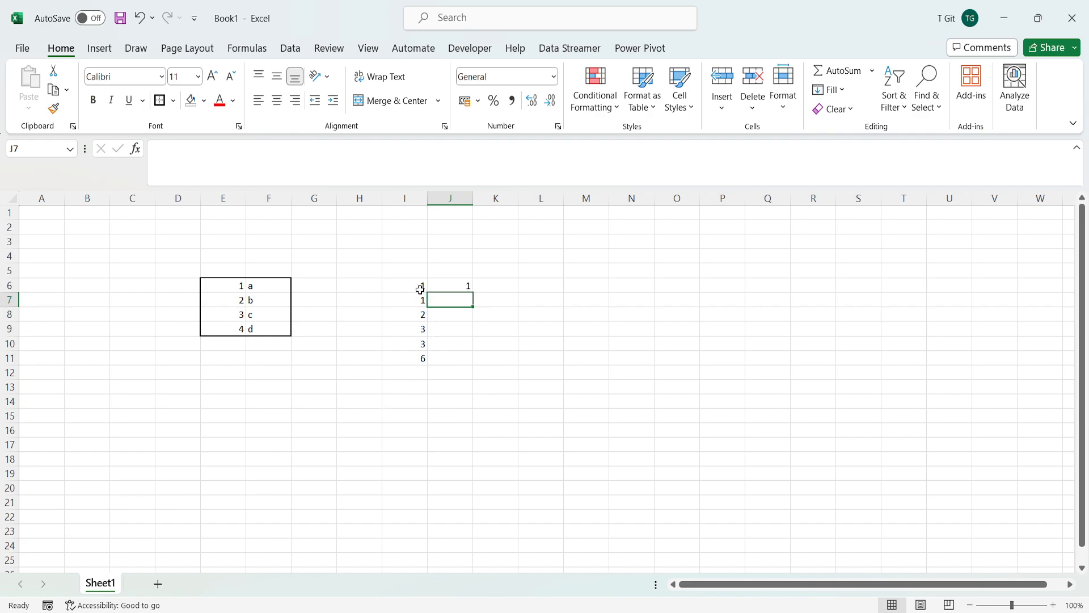
Fill the VLOOKUP formula from J6 down to J11, alongside the lookup values in column I.
mouse_move(224, 288)
mouse_down()
mouse_move(250, 287)
mouse_move(264, 326)
mouse_up()
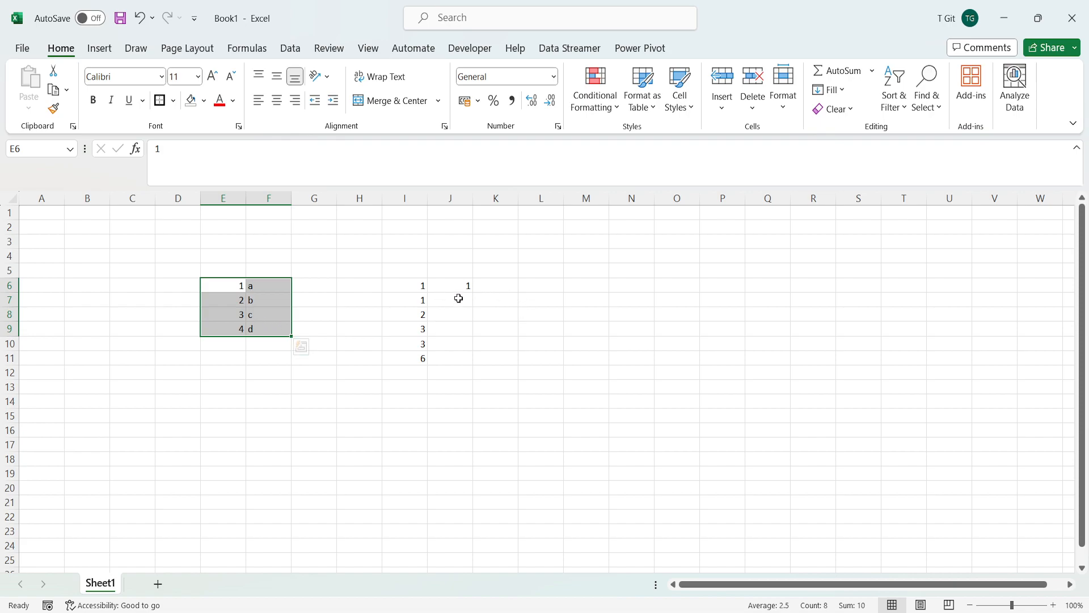
click(458, 289)
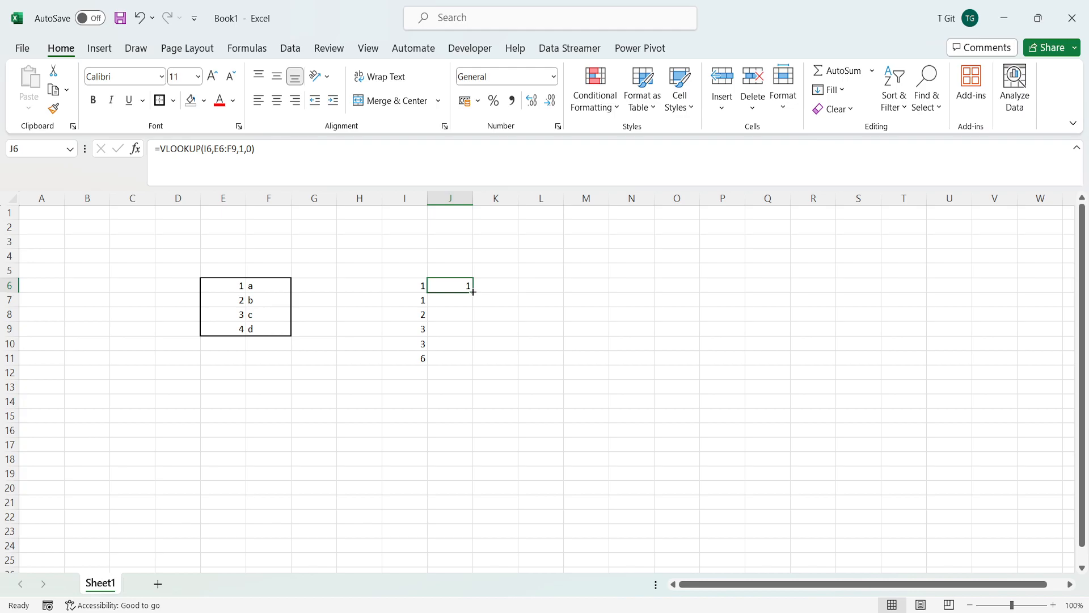
double_click(473, 292)
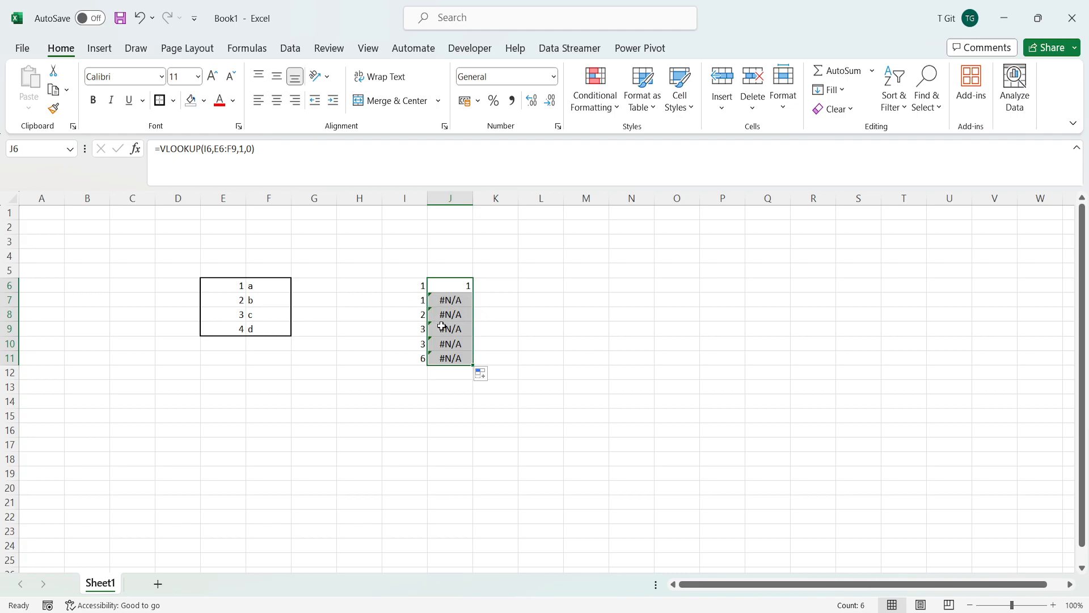
Compare the lookup values in I6:I11 with the entries of the table in E6:F9.
click(407, 286)
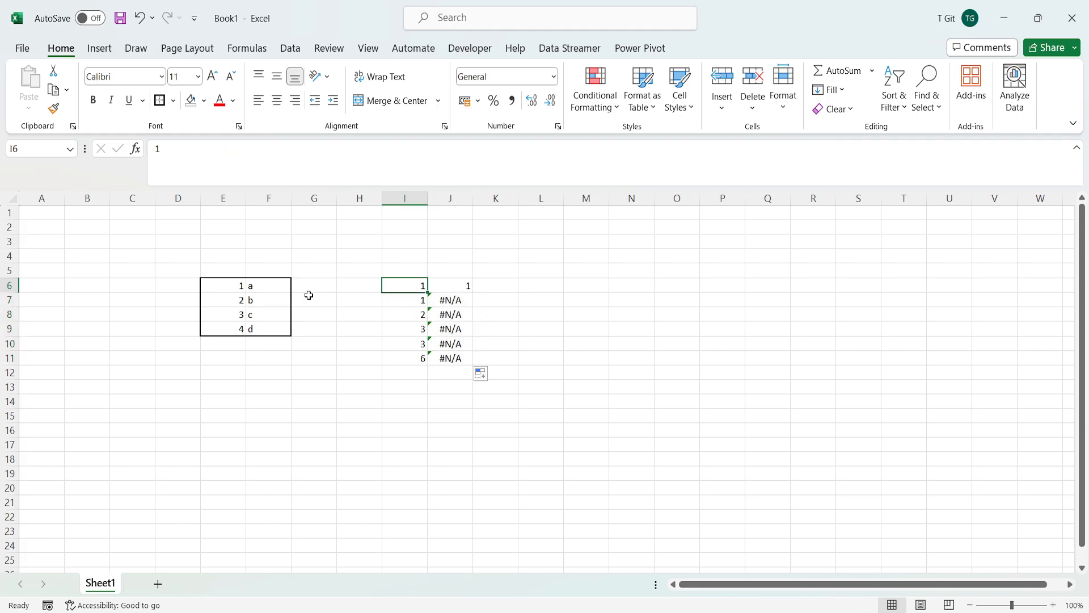
drag(217, 286, 267, 325)
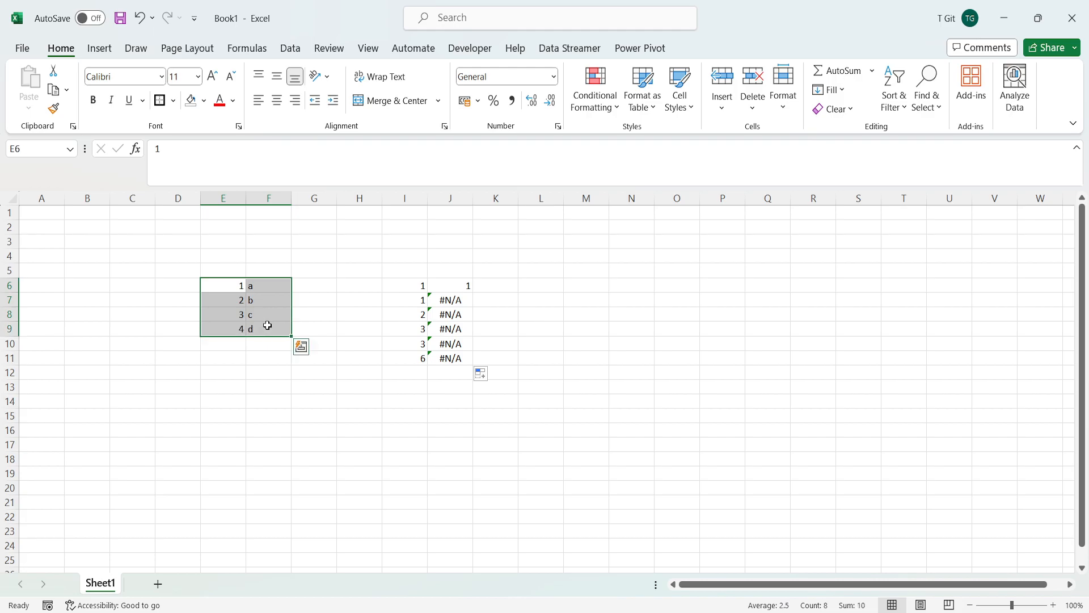
click(404, 297)
drag(221, 282, 269, 327)
click(412, 300)
click(410, 282)
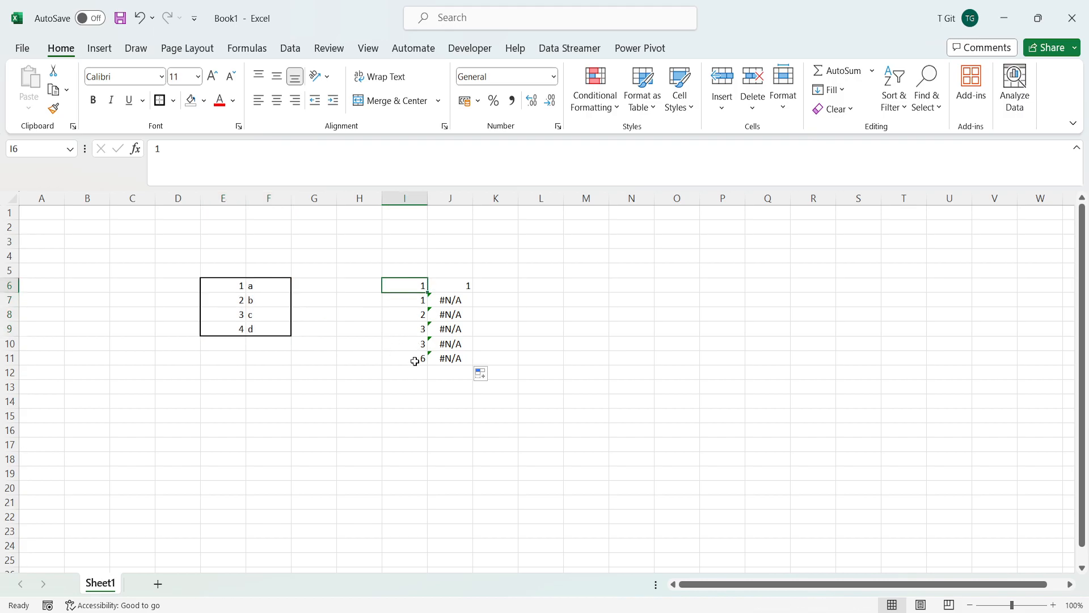
click(409, 316)
click(233, 299)
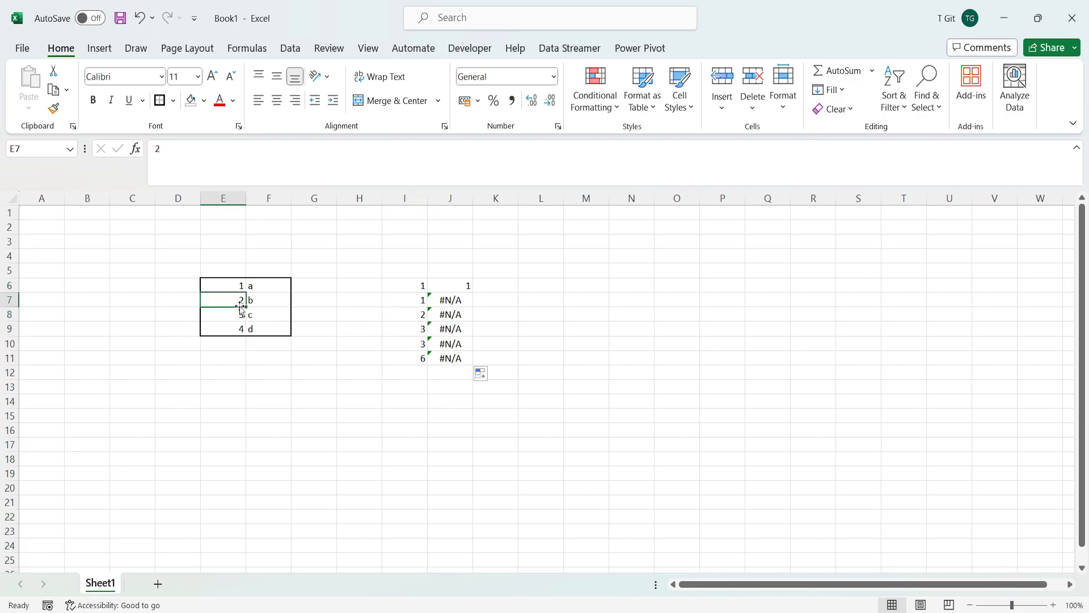
click(413, 329)
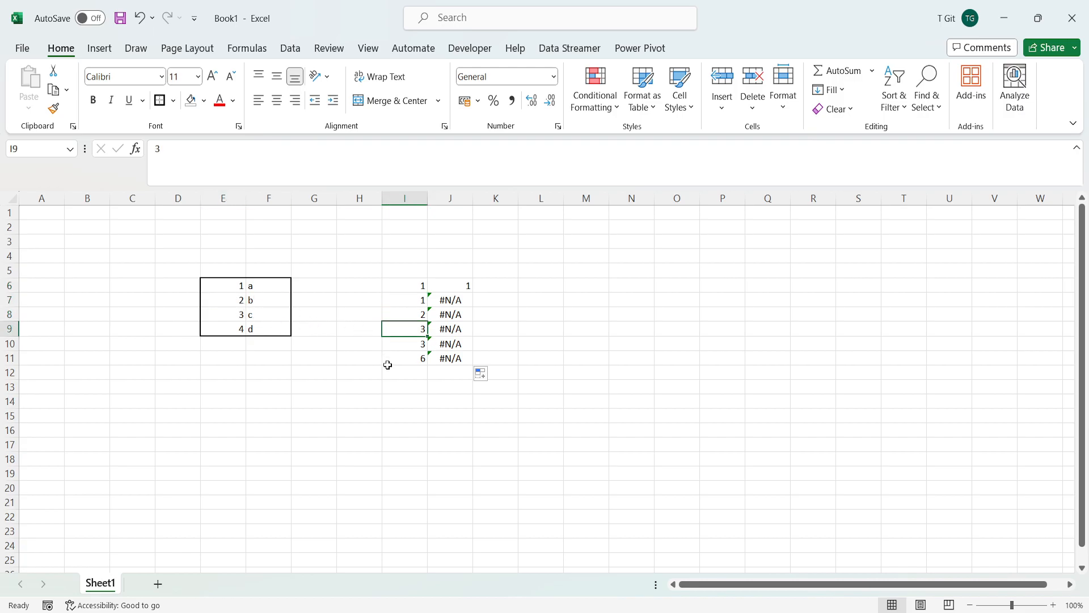
click(409, 358)
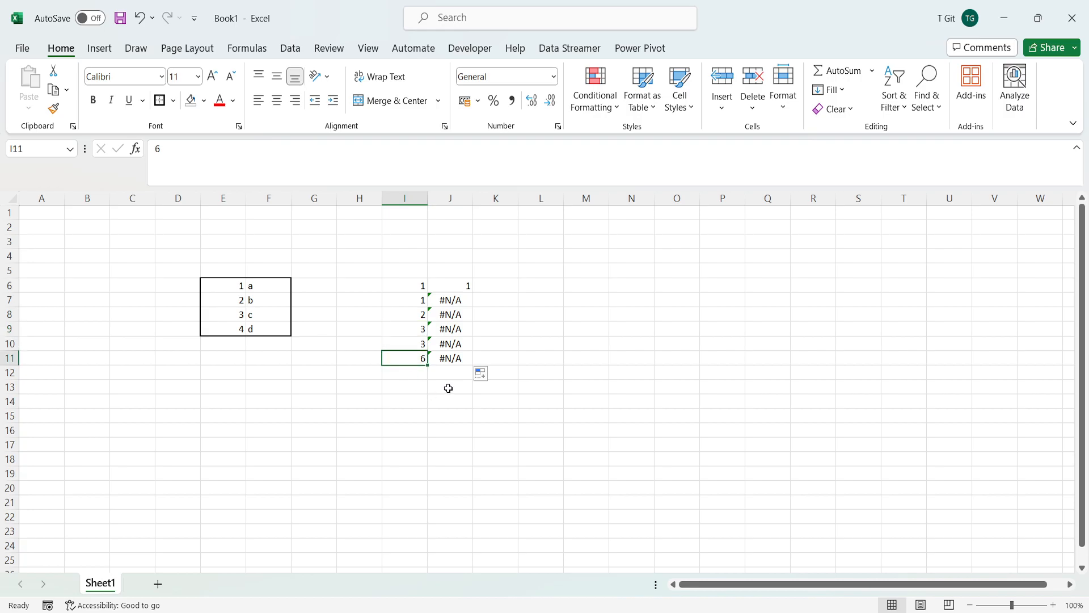
drag(227, 285, 277, 337)
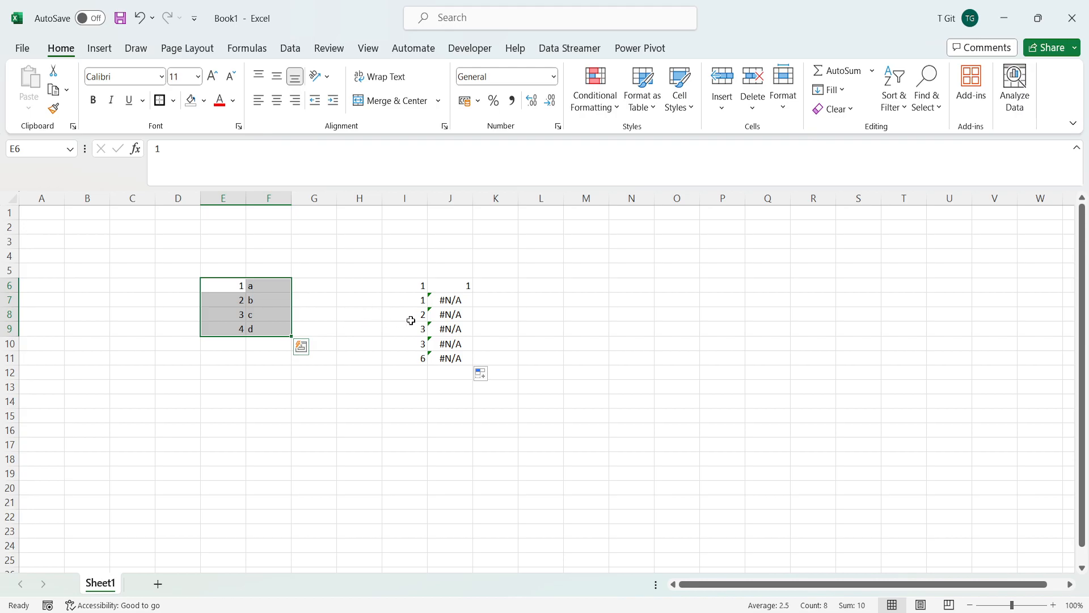
Examine the table range in J6's VLOOKUP formula and reselect E6:F9 as its table array.
click(454, 288)
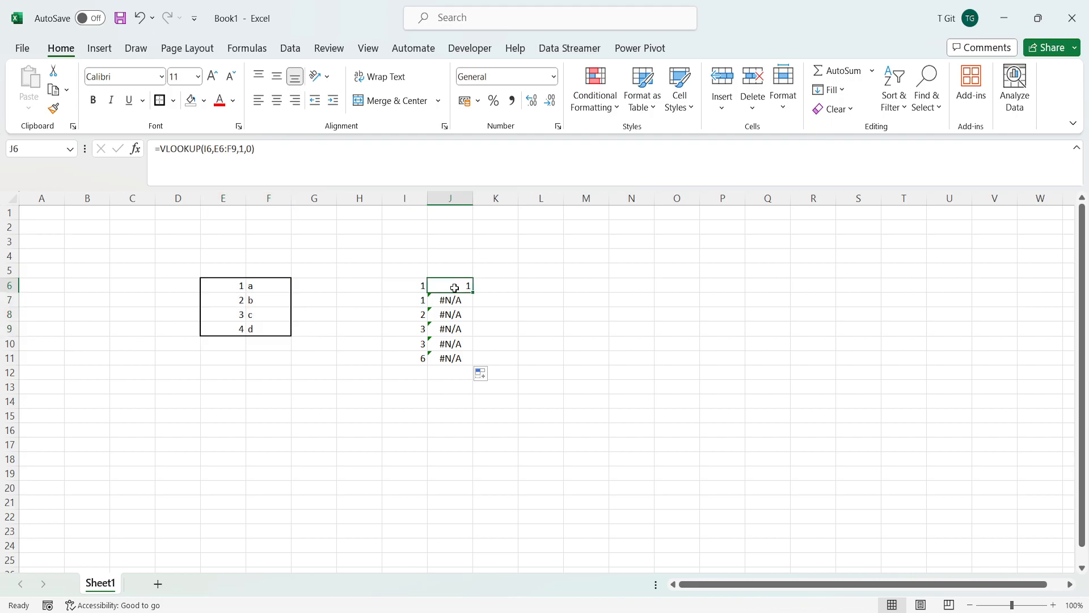
drag(214, 148, 237, 149)
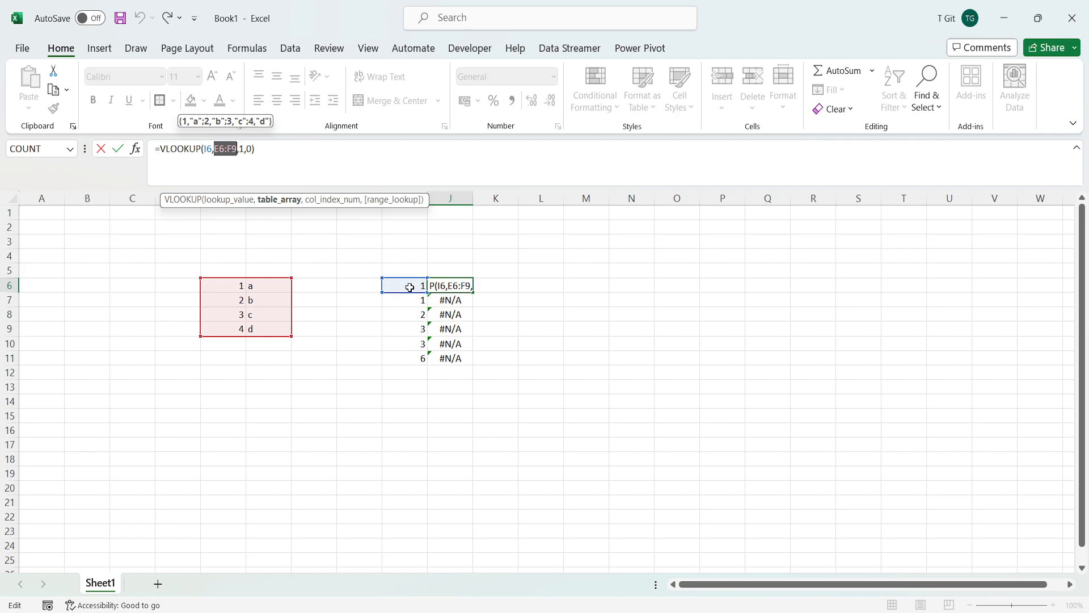
click(454, 301)
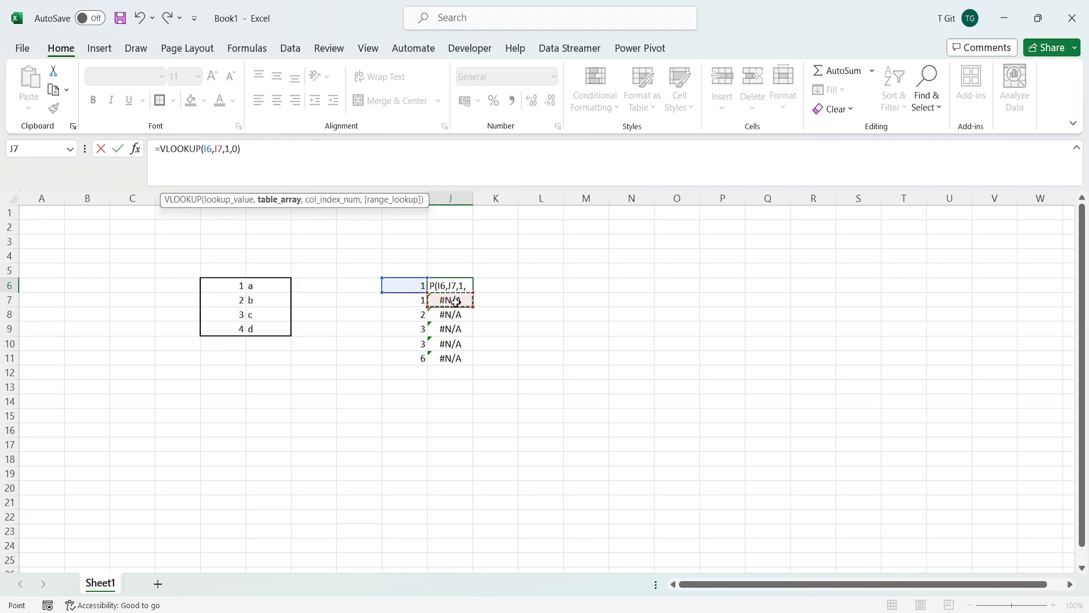
key(BackSpace)
key(BackSpace)
drag(222, 284, 255, 329)
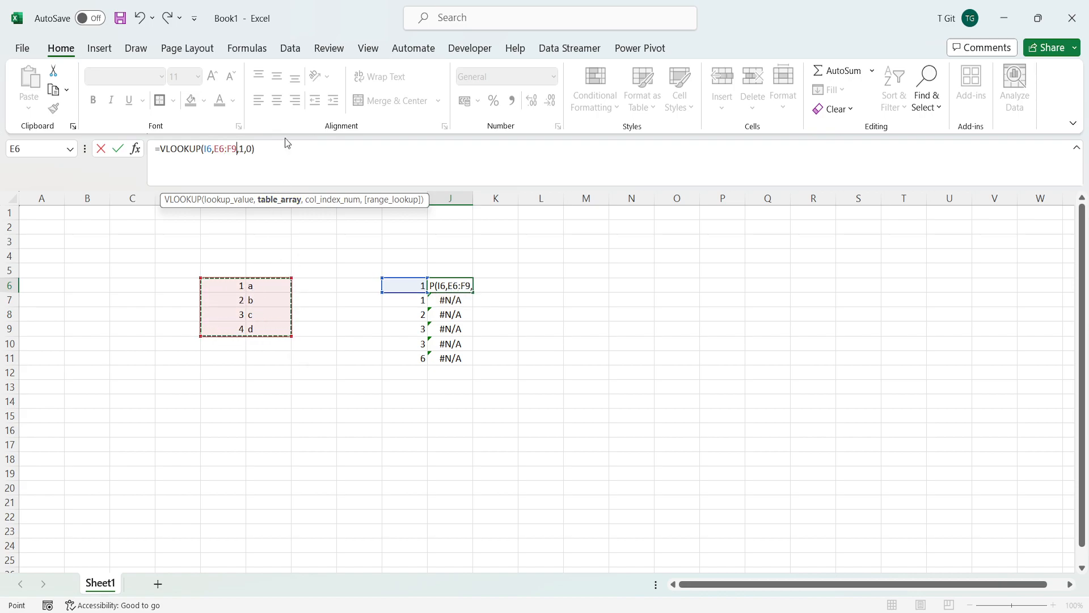
click(334, 151)
key(Return)
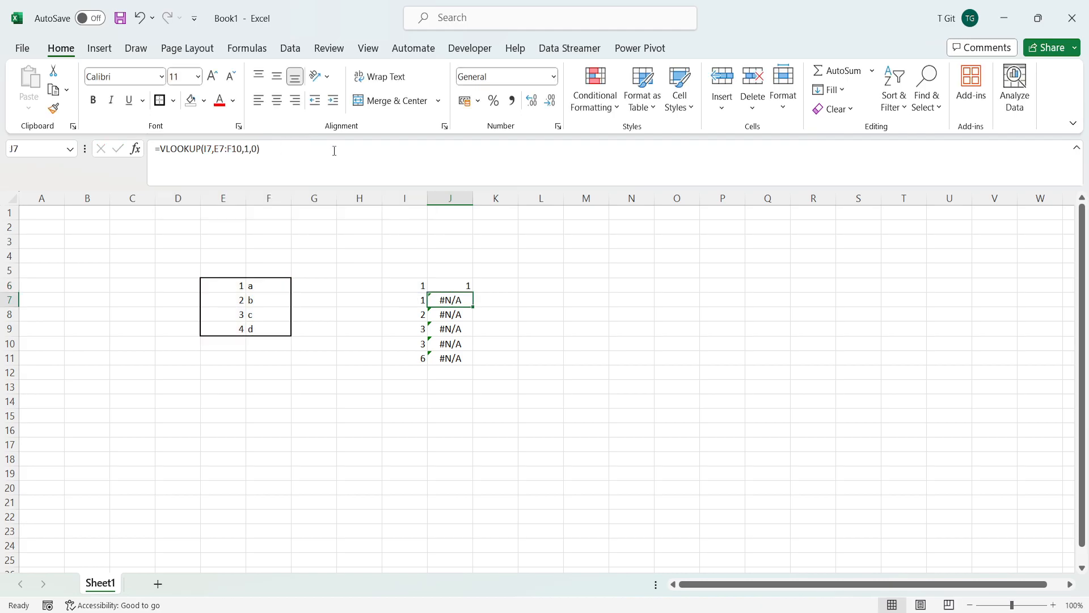
Examine the lookup value and table range references in J7's copied VLOOKUP formula.
click(462, 302)
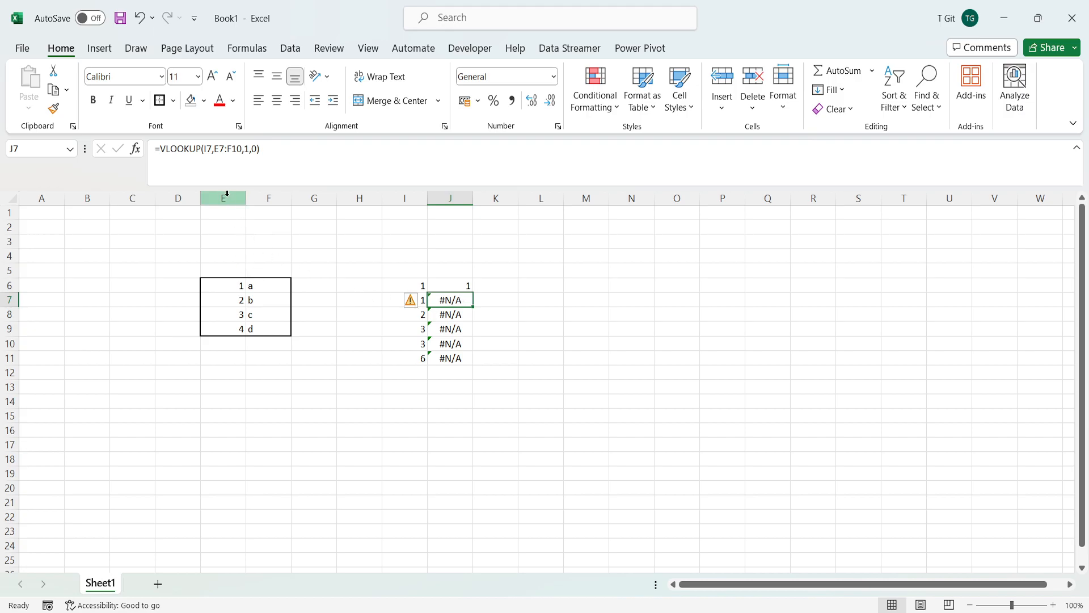
drag(214, 149, 204, 149)
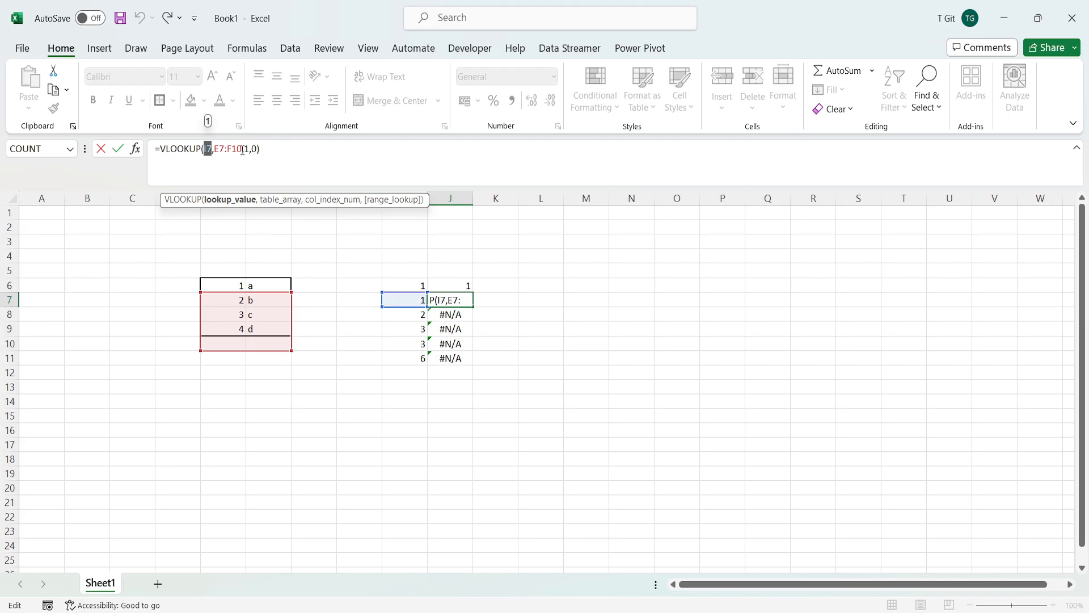
drag(243, 149, 214, 149)
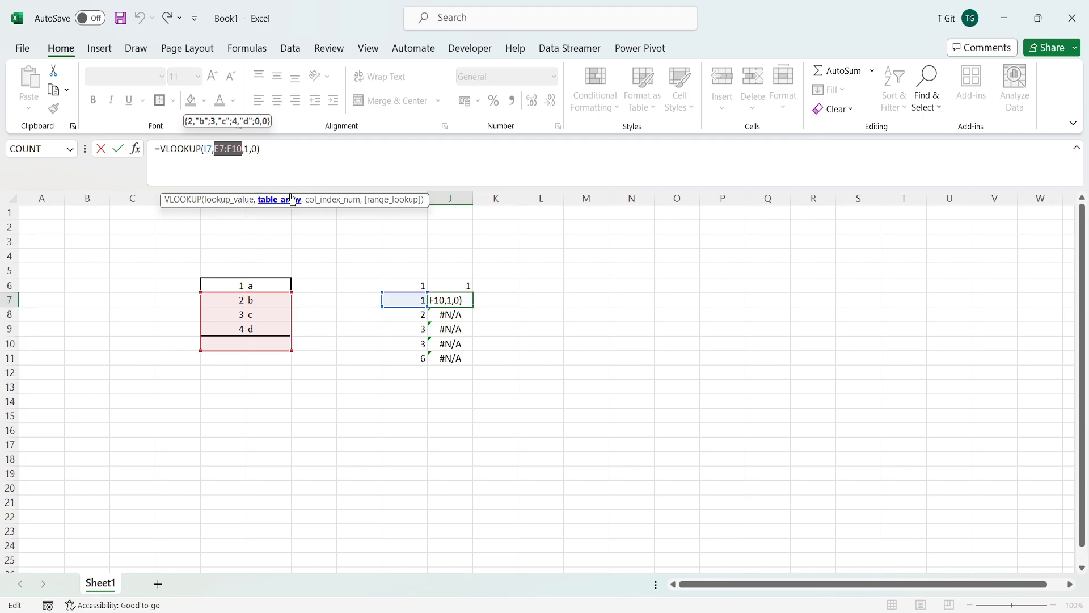
click(301, 159)
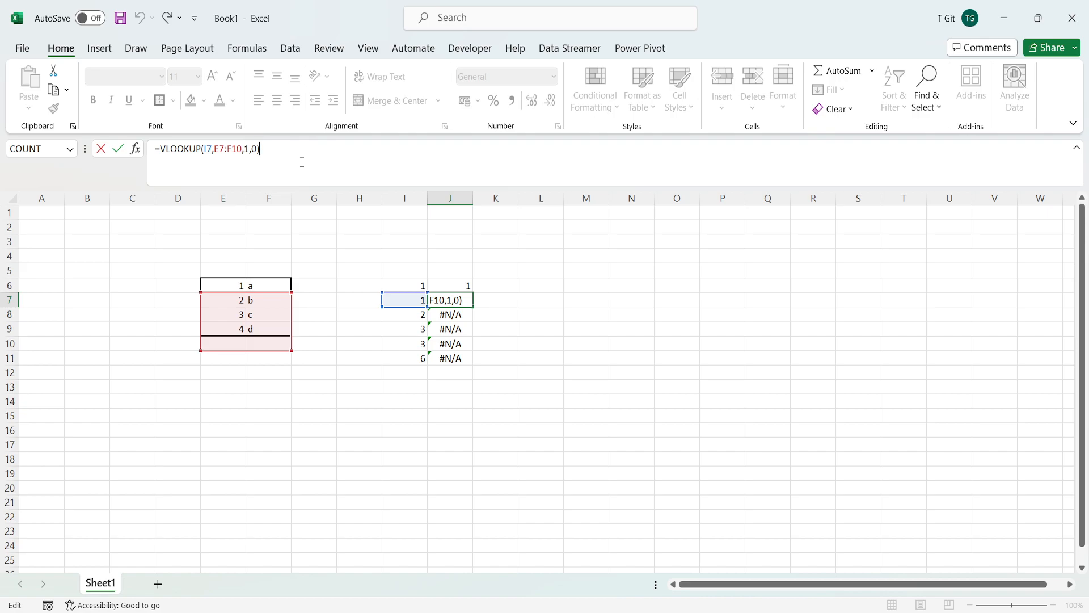
key(Return)
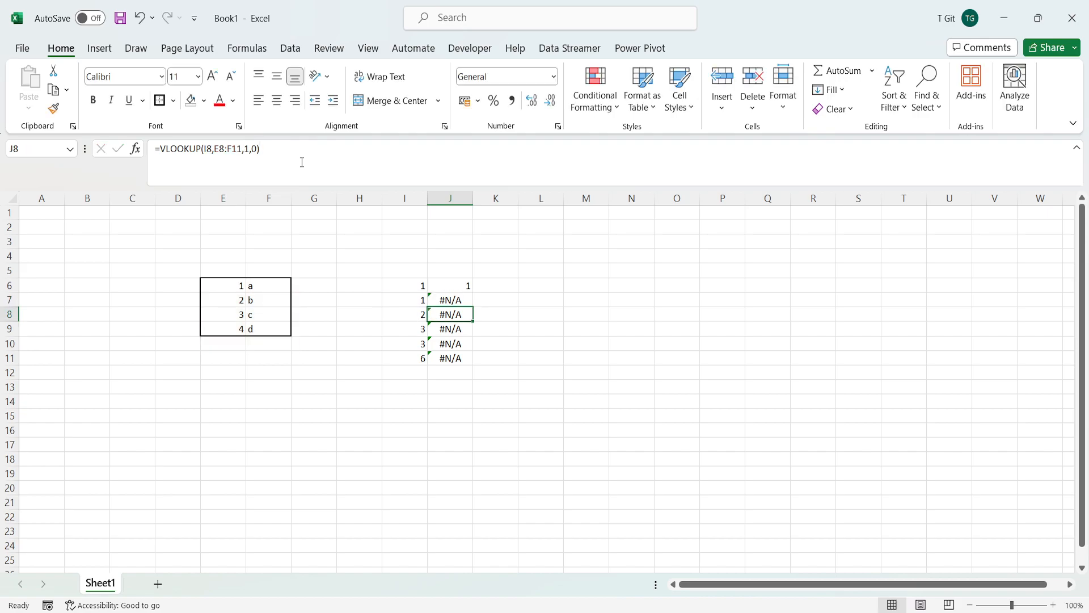
Start a VLOOKUP formula in K6 with I6 as its lookup value.
click(500, 288)
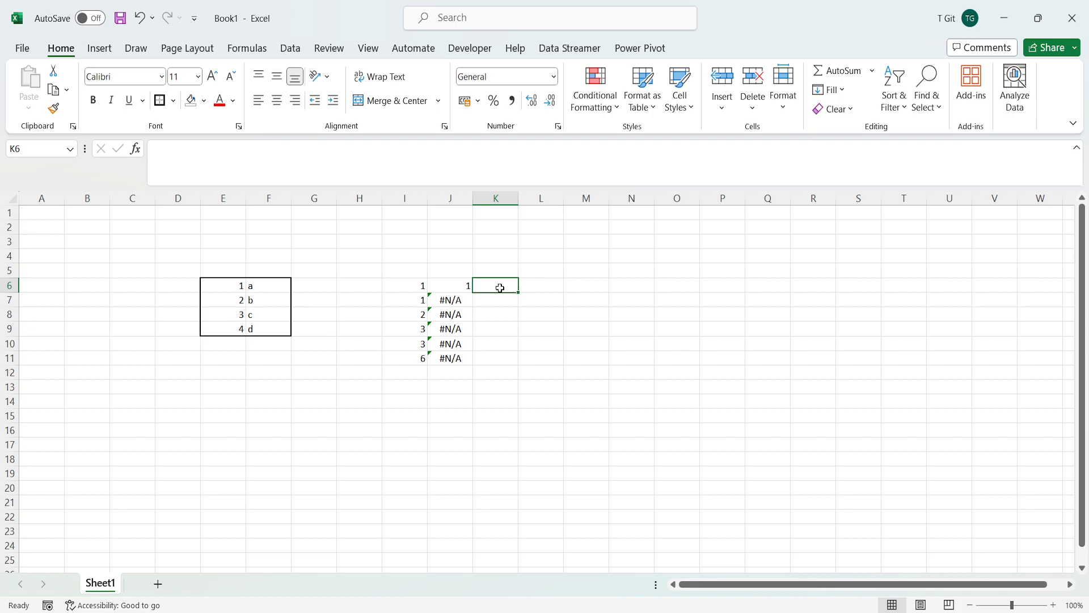
double_click(500, 288)
text(=)
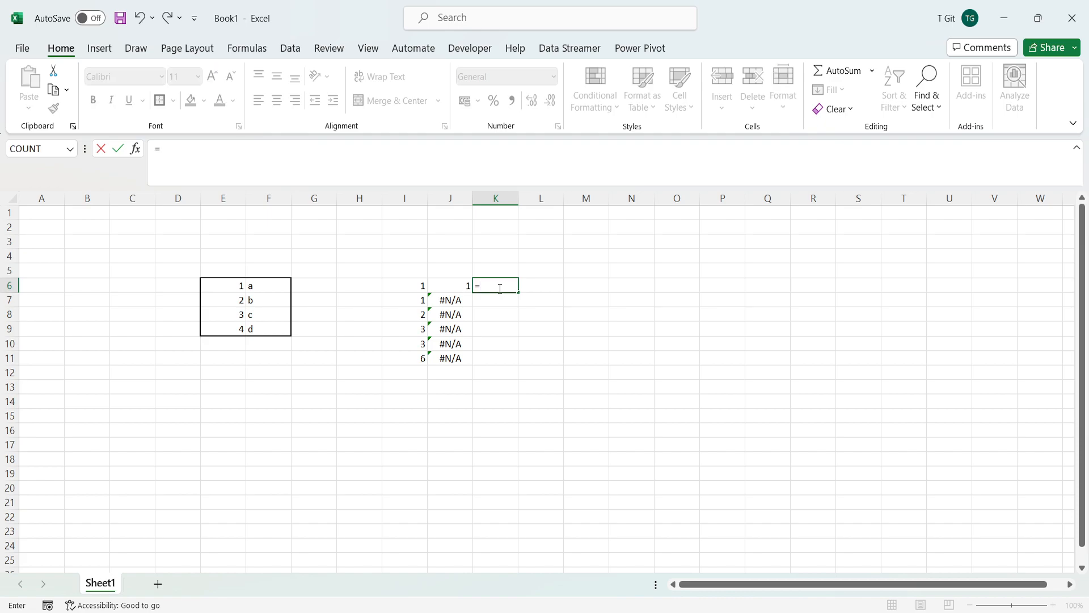
text(vl)
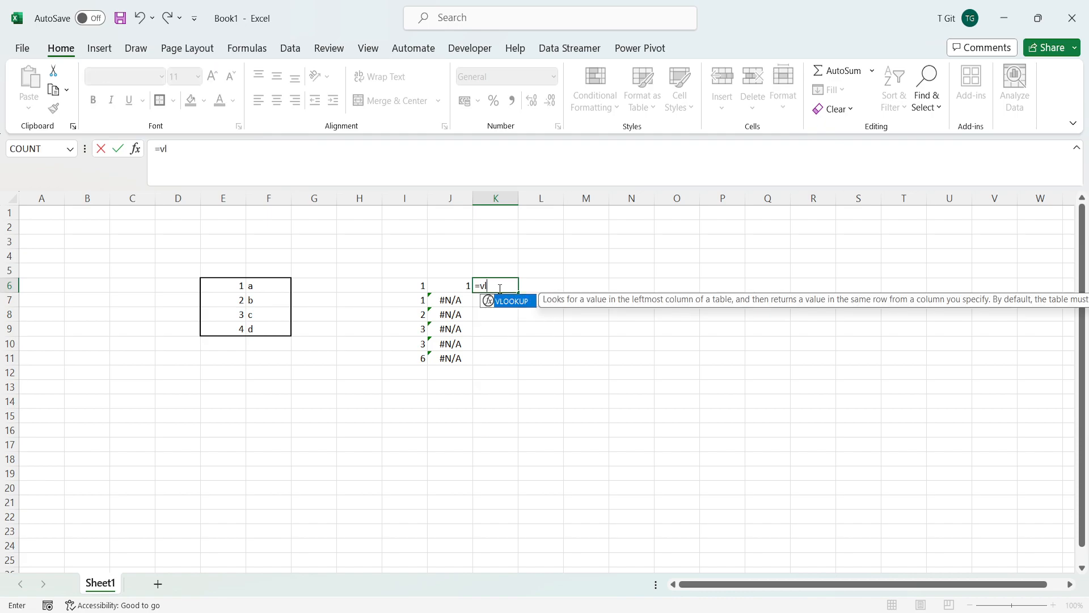
key(Tab)
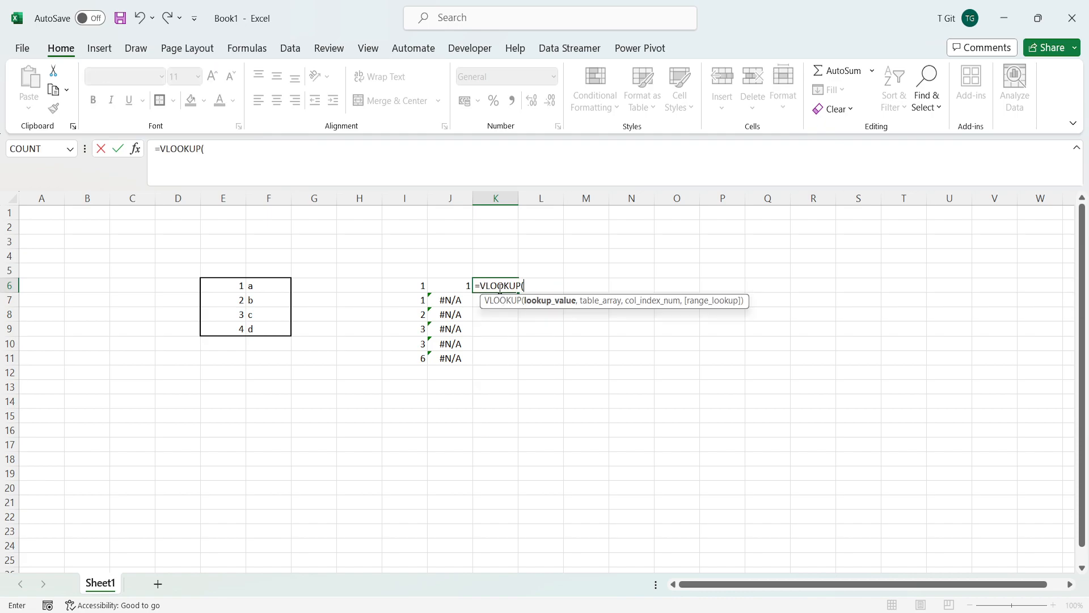
click(400, 290)
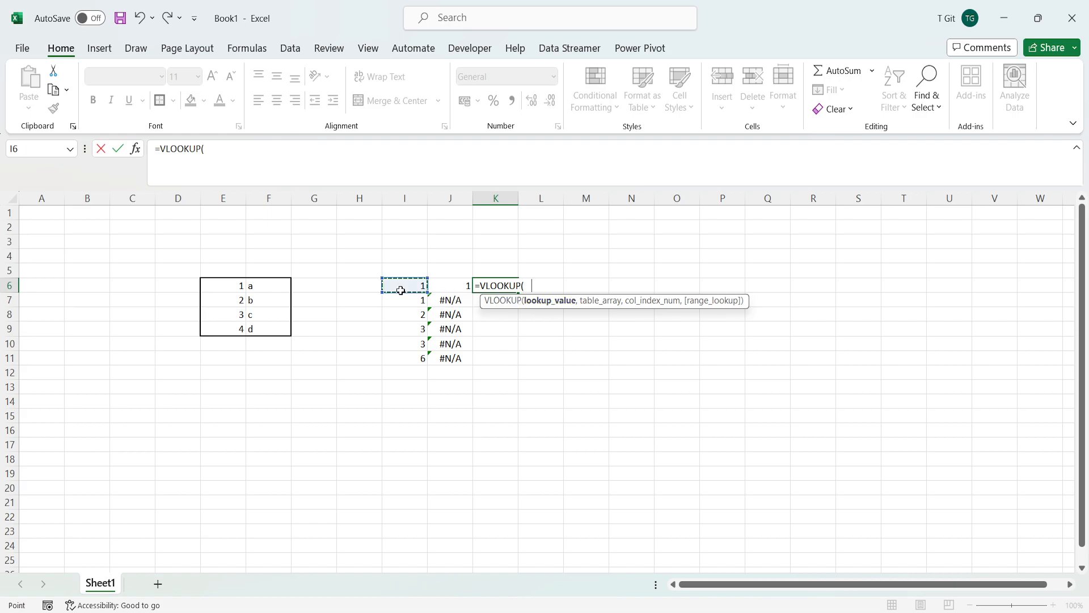
text(,)
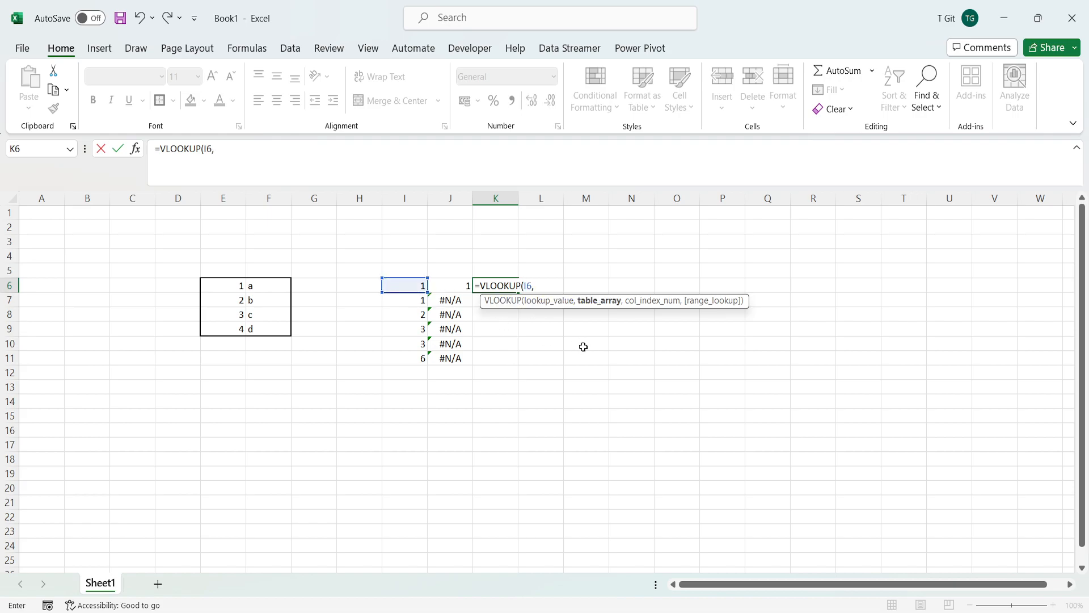
Complete K6's VLOOKUP with the absolute table range $E$6:$F$9, column index 1 and range lookup 0, and fill it down to K11.
click(222, 285)
drag(222, 285, 273, 324)
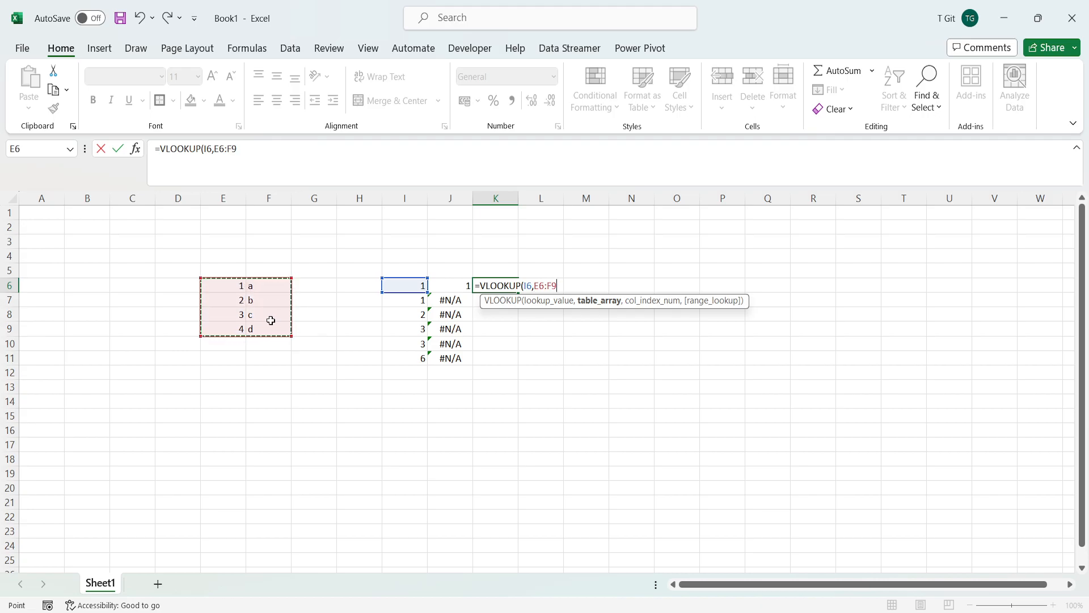
key(F4)
text(,)
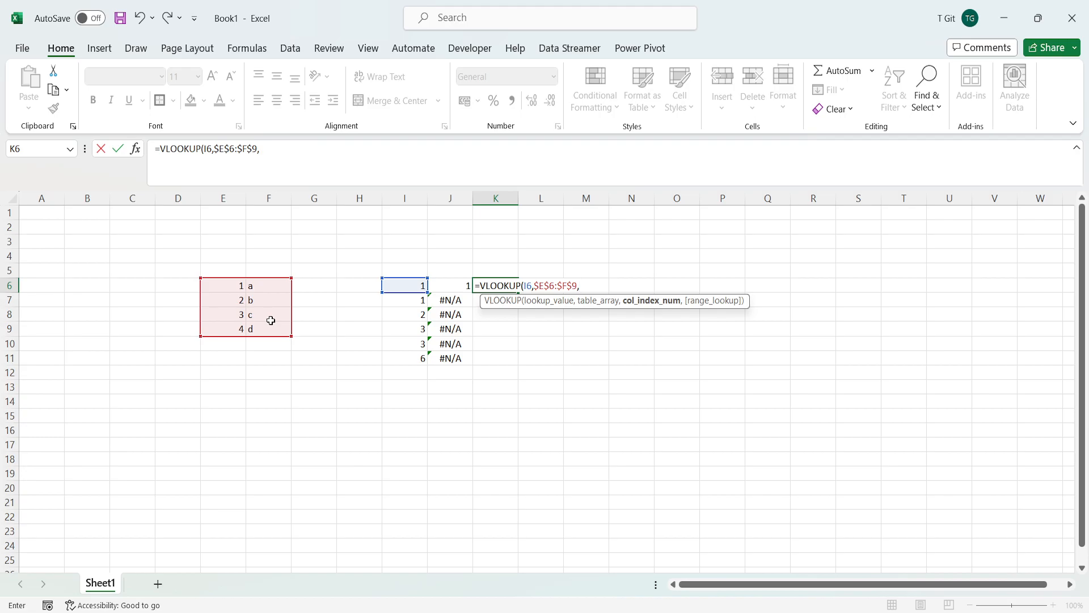
text(1,)
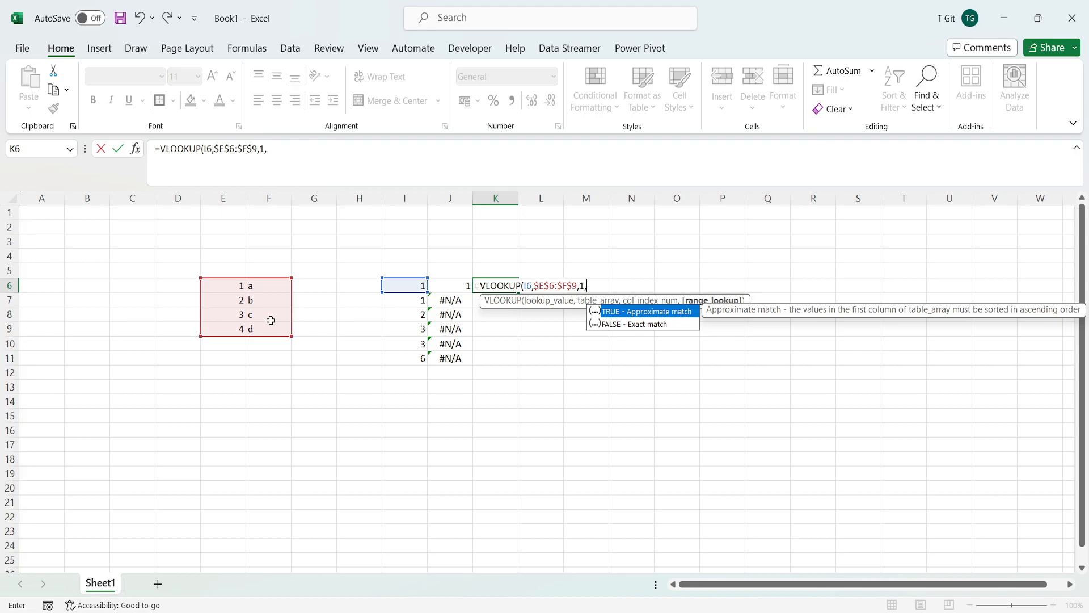
text(0))
key(Return)
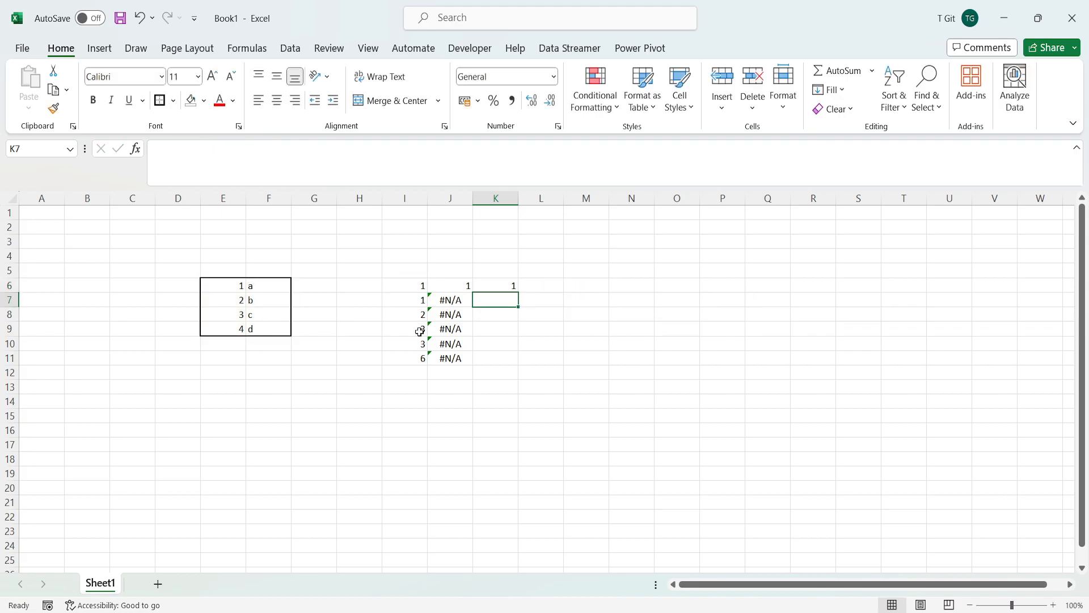
click(505, 284)
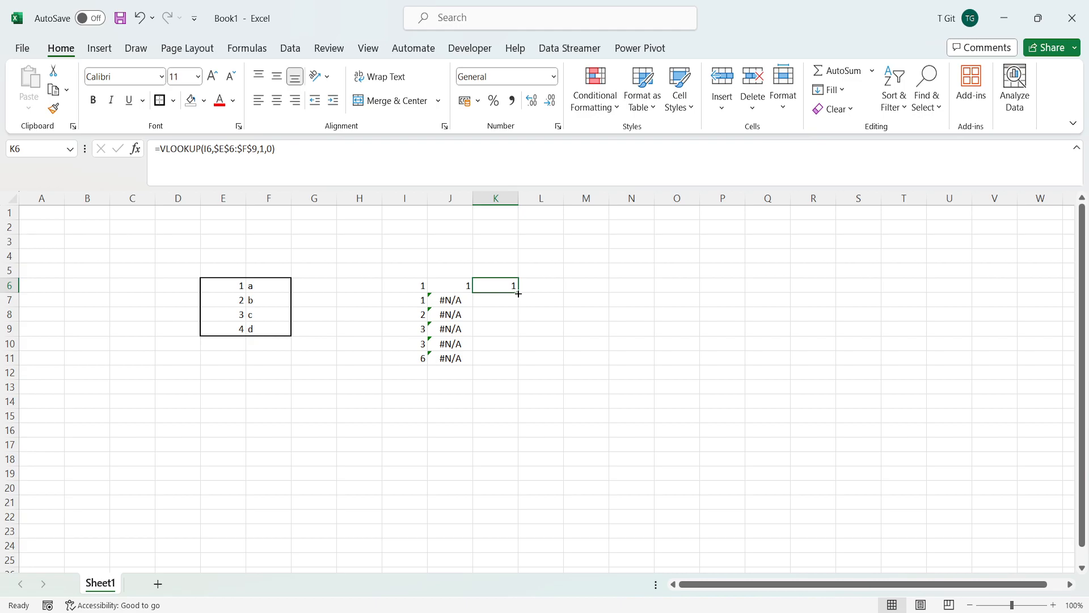
double_click(518, 294)
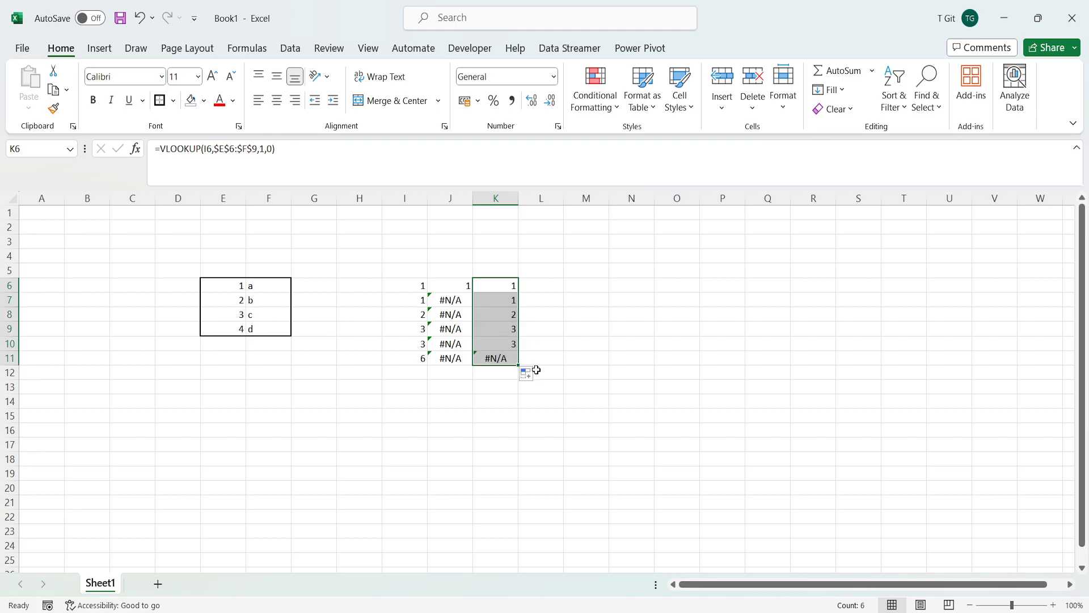
Compare the lookup values in I7:I11 with the VLOOKUP results in K7:K11 and the table in E6:F9.
click(409, 304)
drag(220, 284, 257, 329)
click(503, 301)
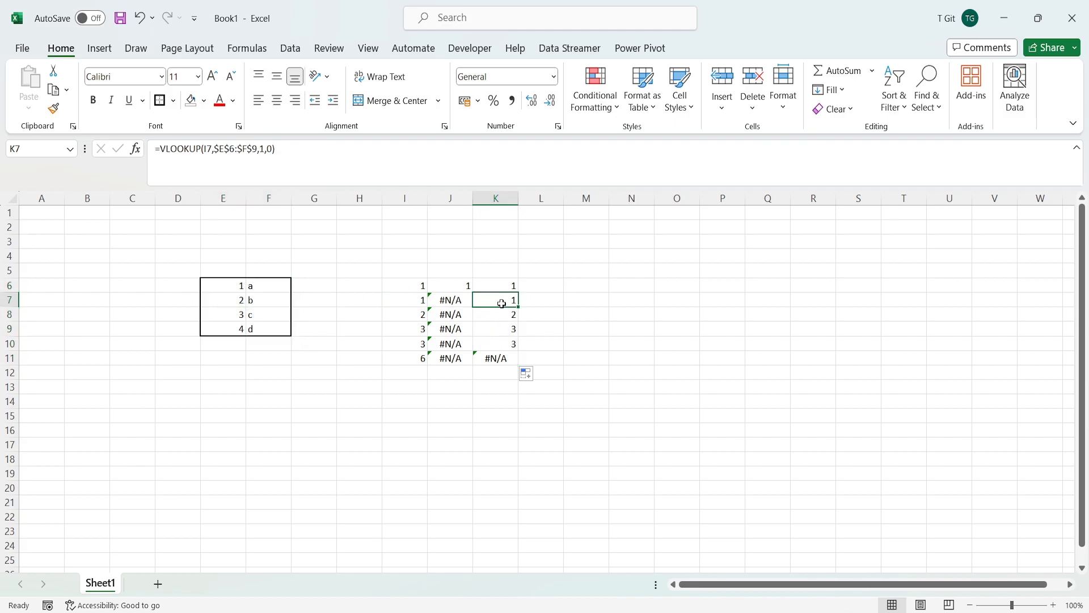
click(411, 313)
click(499, 314)
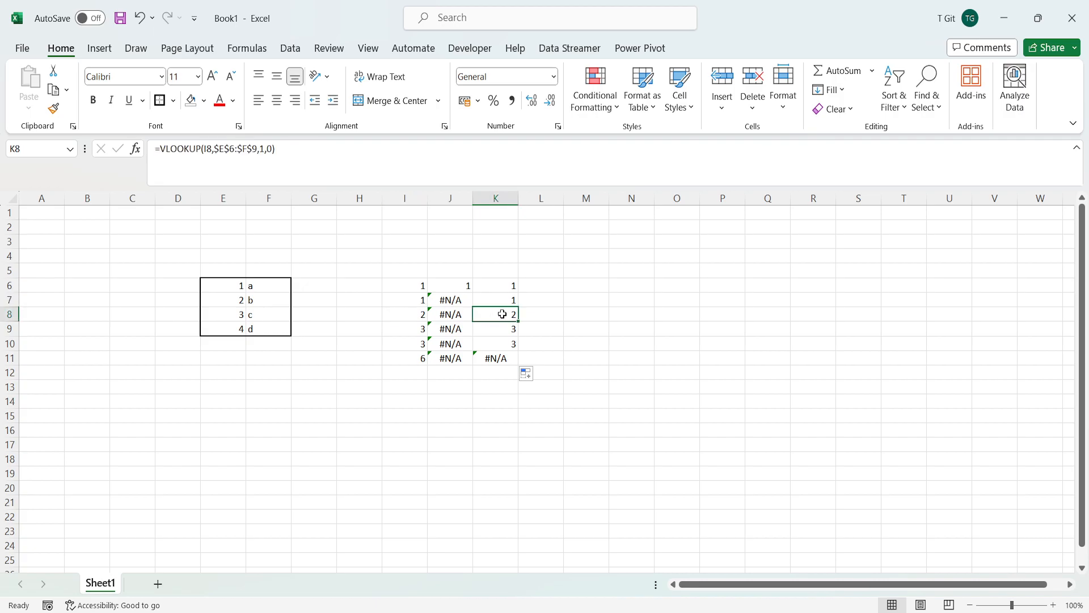
click(419, 329)
click(504, 330)
click(421, 343)
click(501, 346)
click(413, 361)
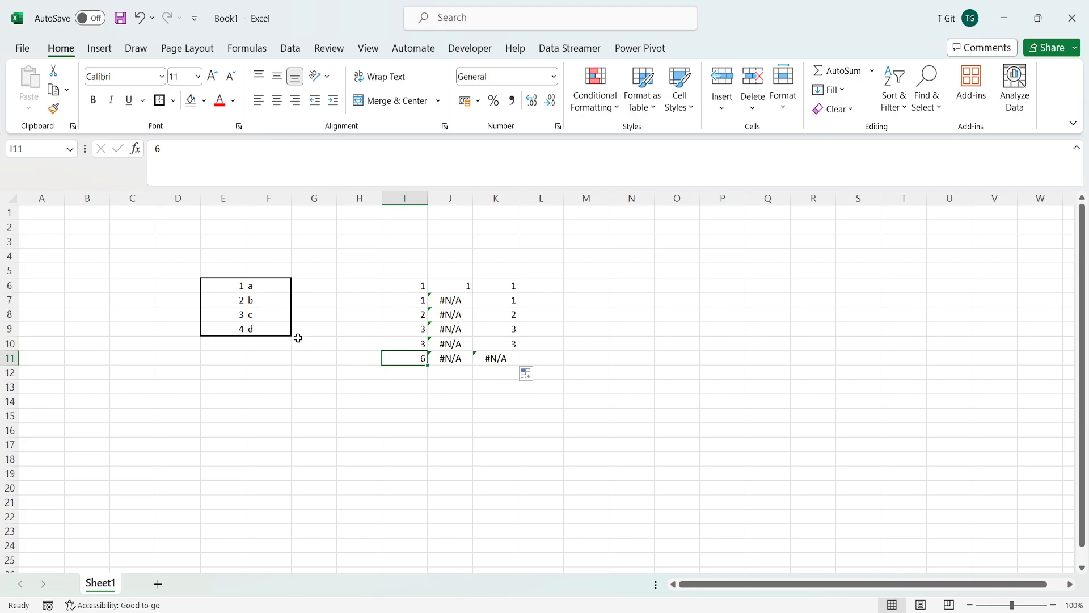
drag(220, 286, 274, 328)
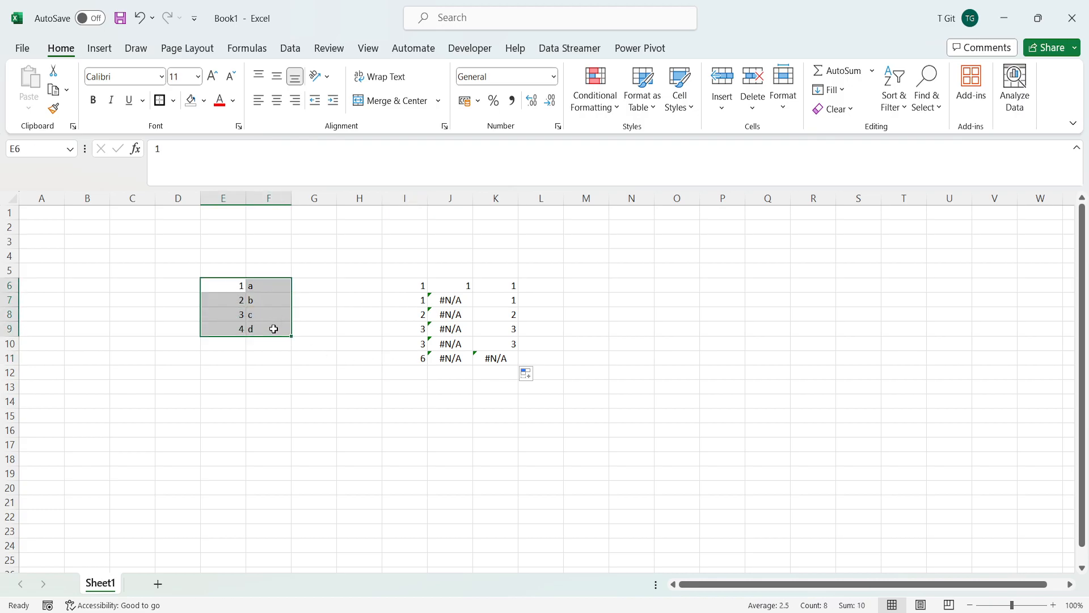
click(501, 360)
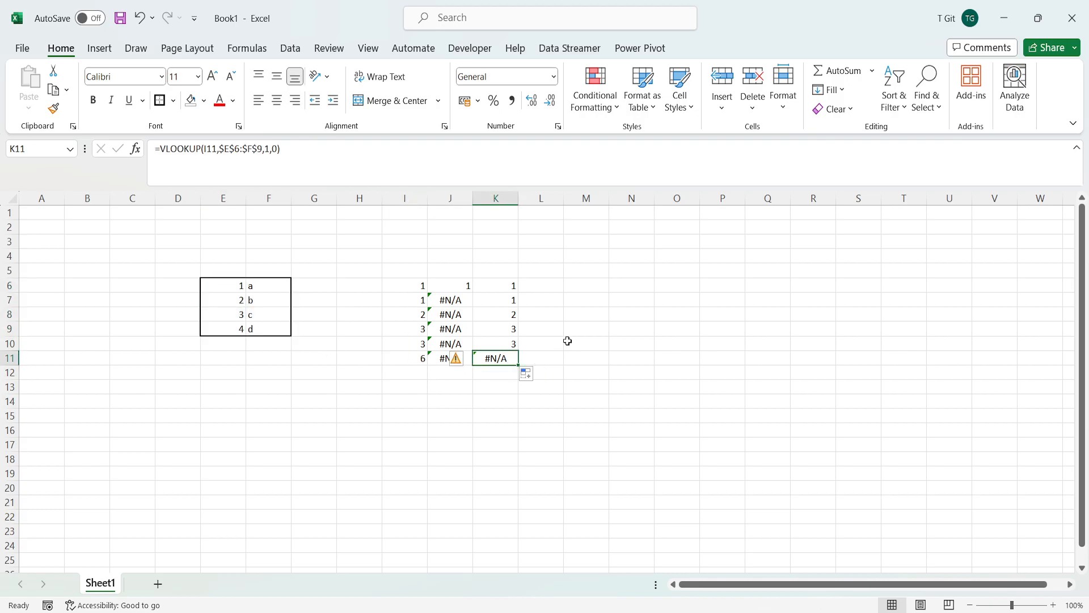
Enter =VLOOKUP(I6,$E$6:$F$9,2,0) in L6 to return the table's second column.
click(557, 288)
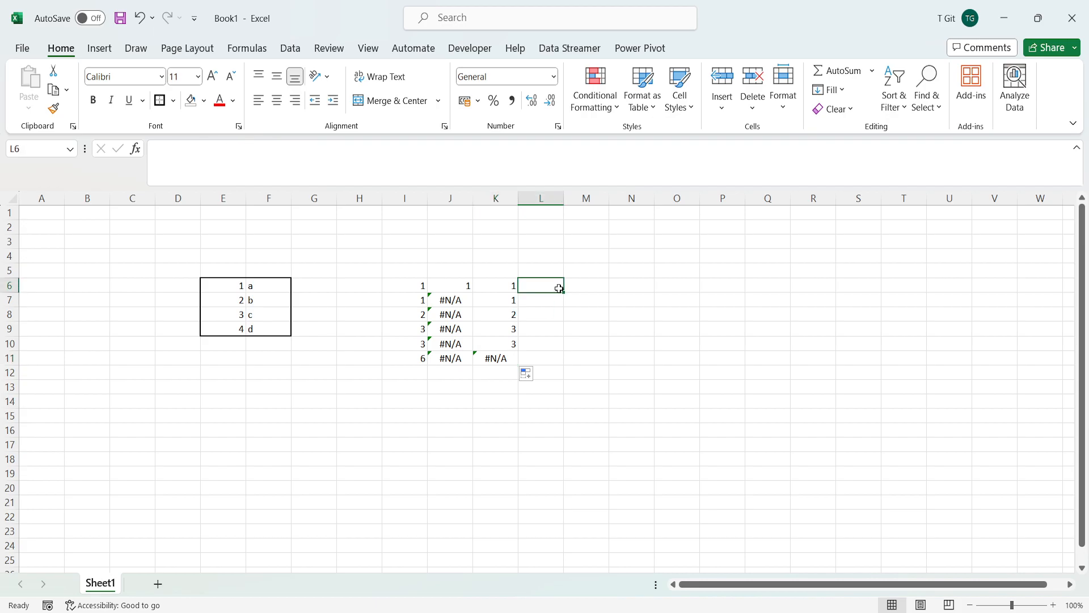
double_click(556, 286)
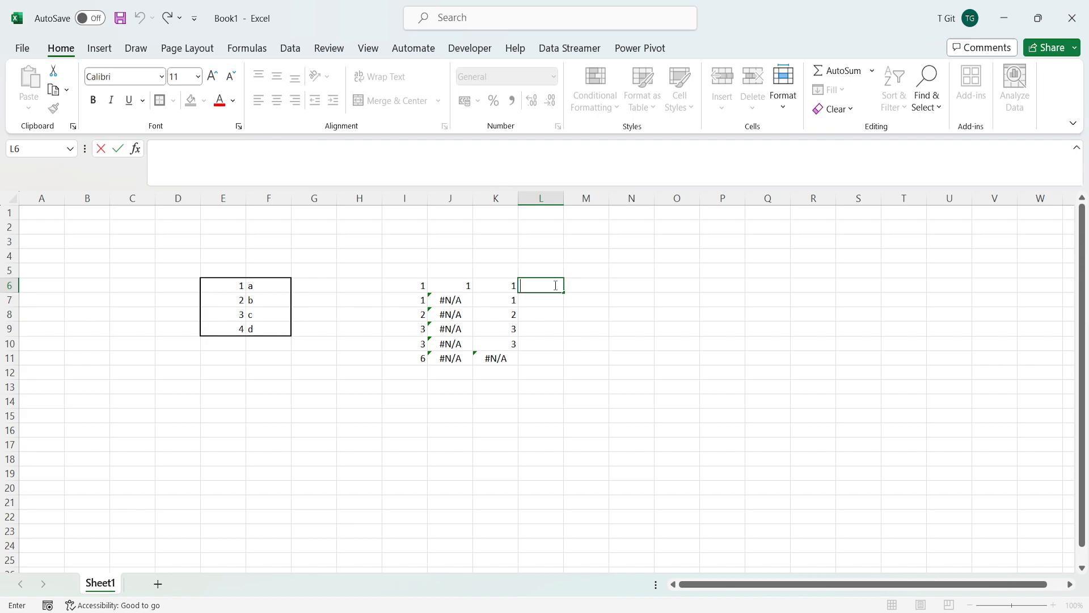
text(=vl)
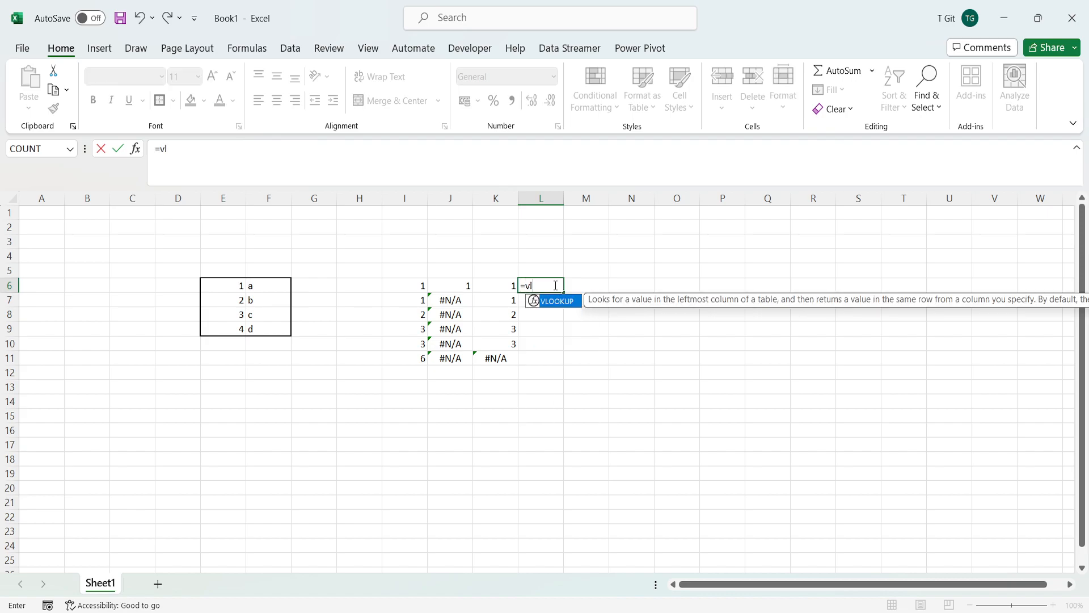
key(Tab)
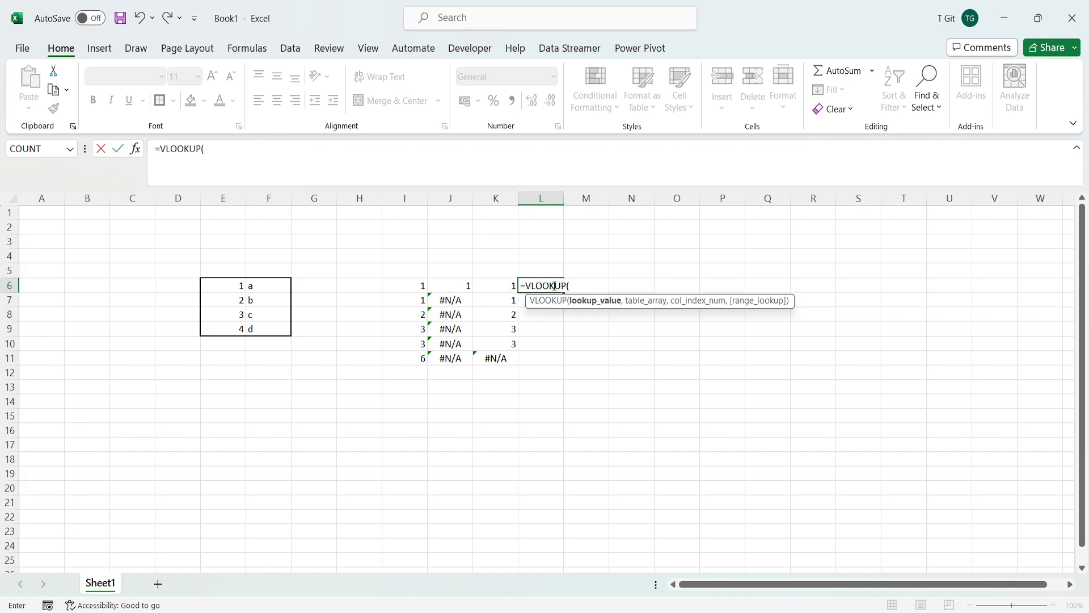
click(409, 286)
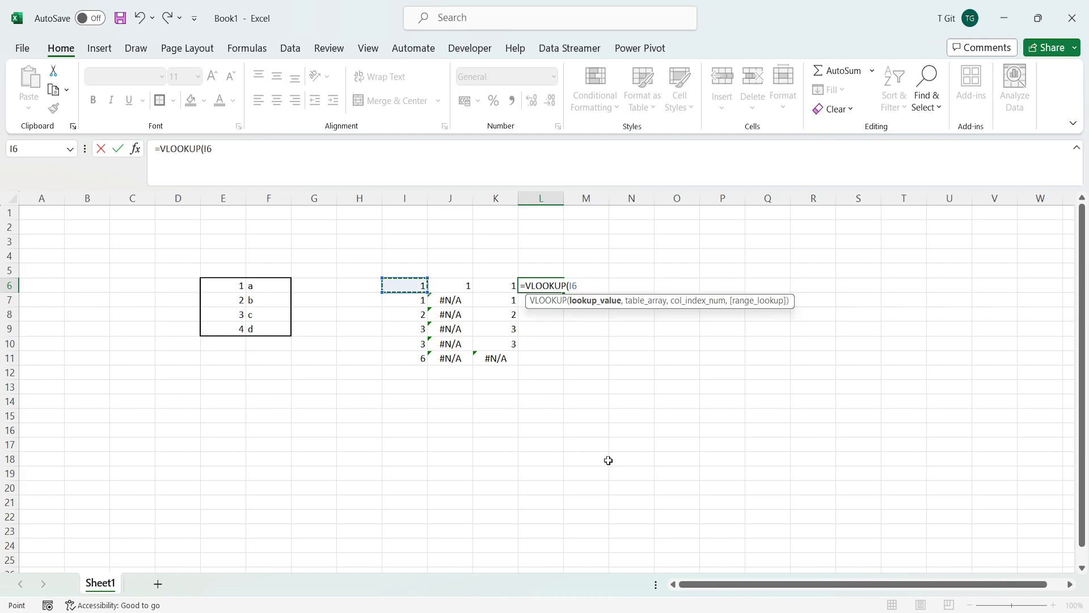
text(,)
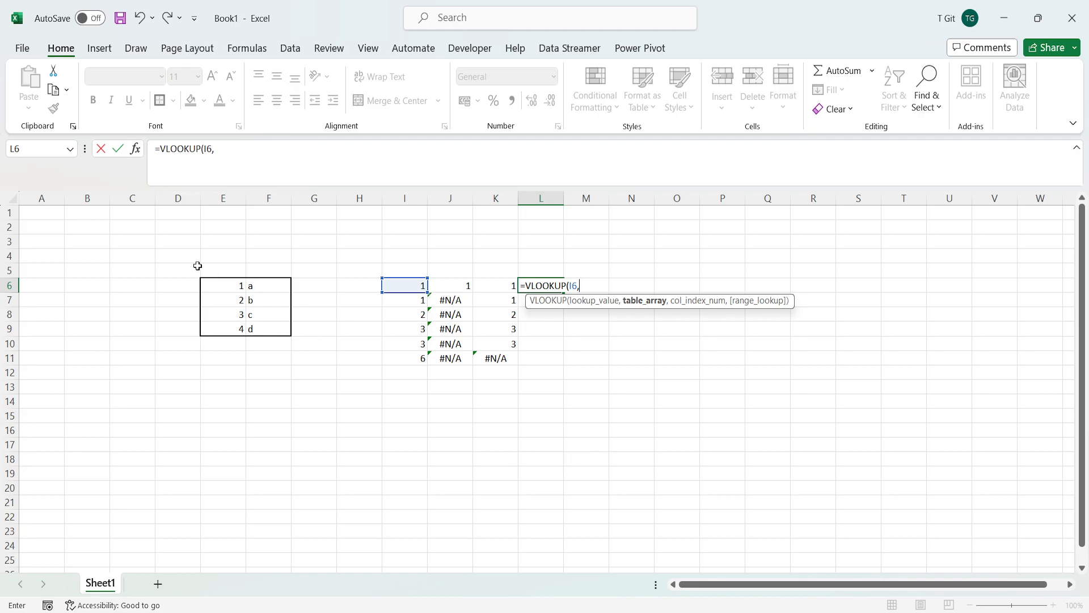
drag(227, 285, 267, 330)
key(F4)
text(,)
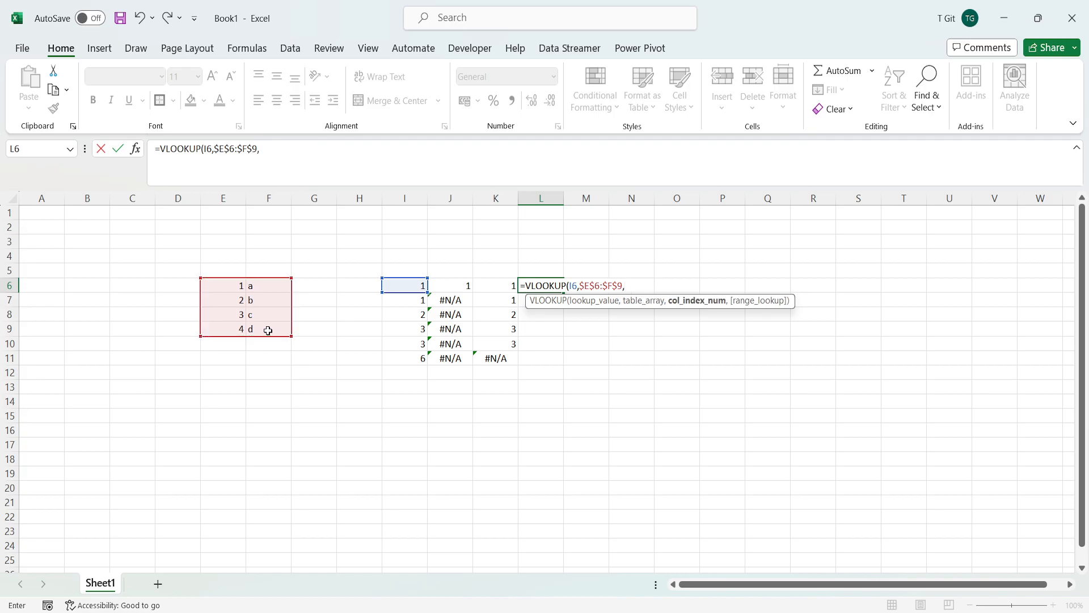
text(2,0))
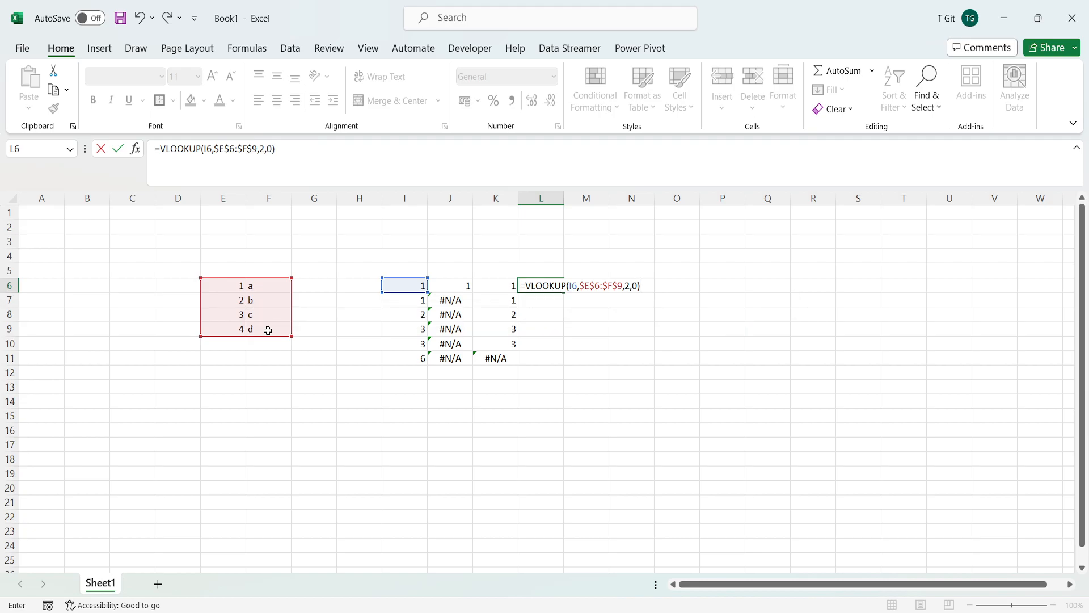
key(Return)
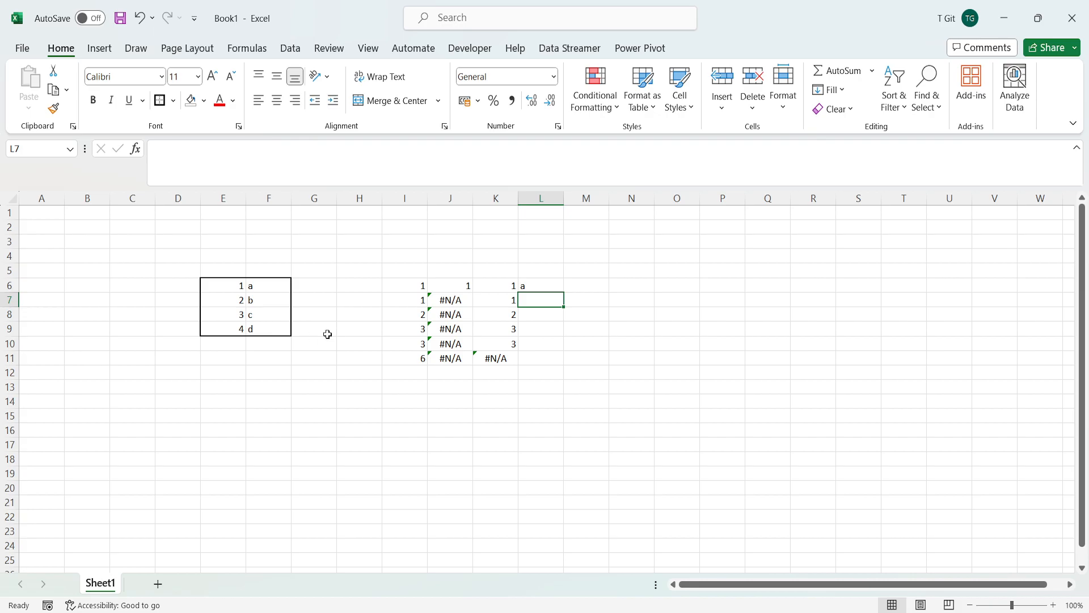
Check L6's result against the table in E6:F9 and fill its VLOOKUP formula down to L11.
click(411, 288)
click(266, 288)
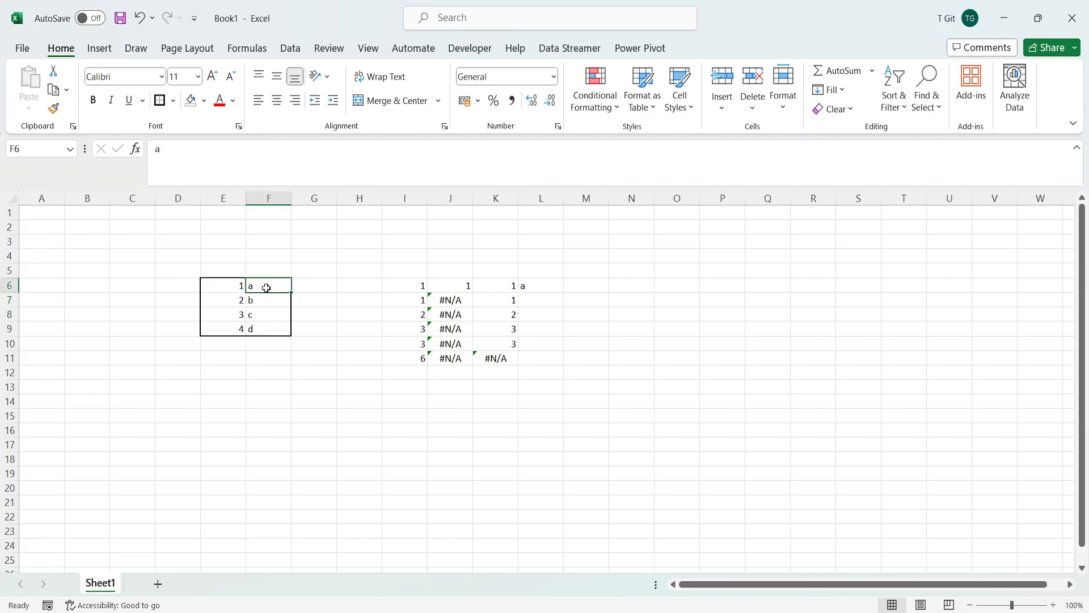
click(408, 287)
drag(234, 286, 255, 327)
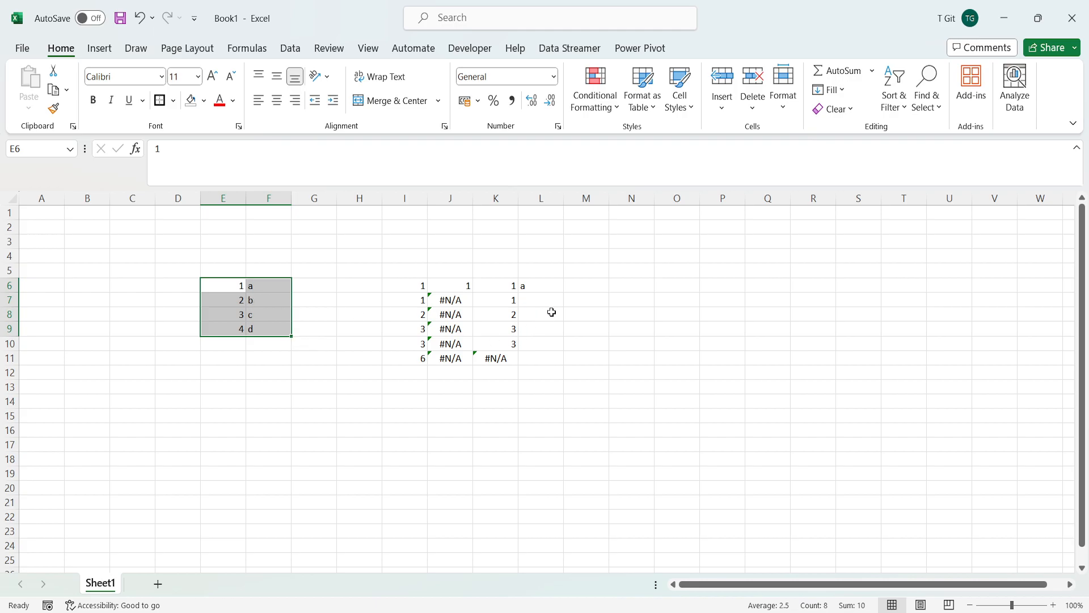
click(544, 284)
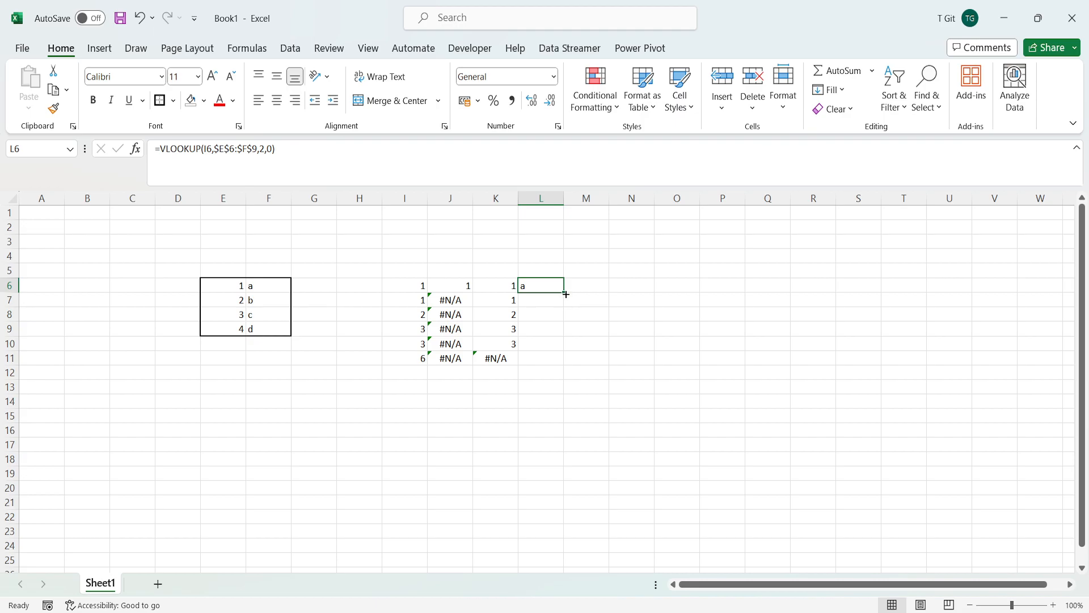
double_click(566, 294)
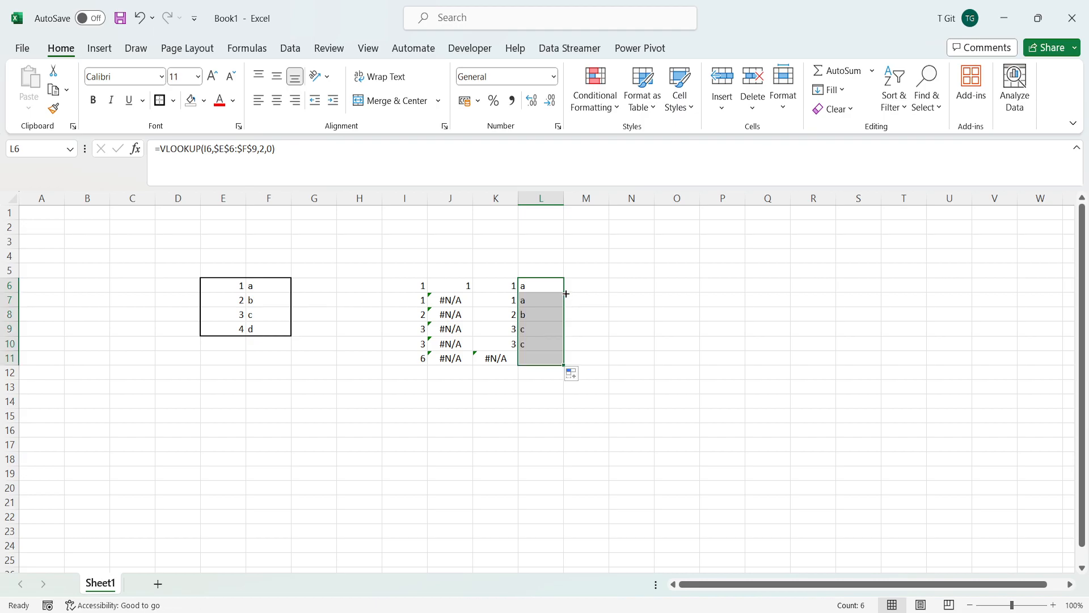
Compare the lookup values in I7:I11 with the second-column results in column L, and review the whole range I6:L11.
click(418, 301)
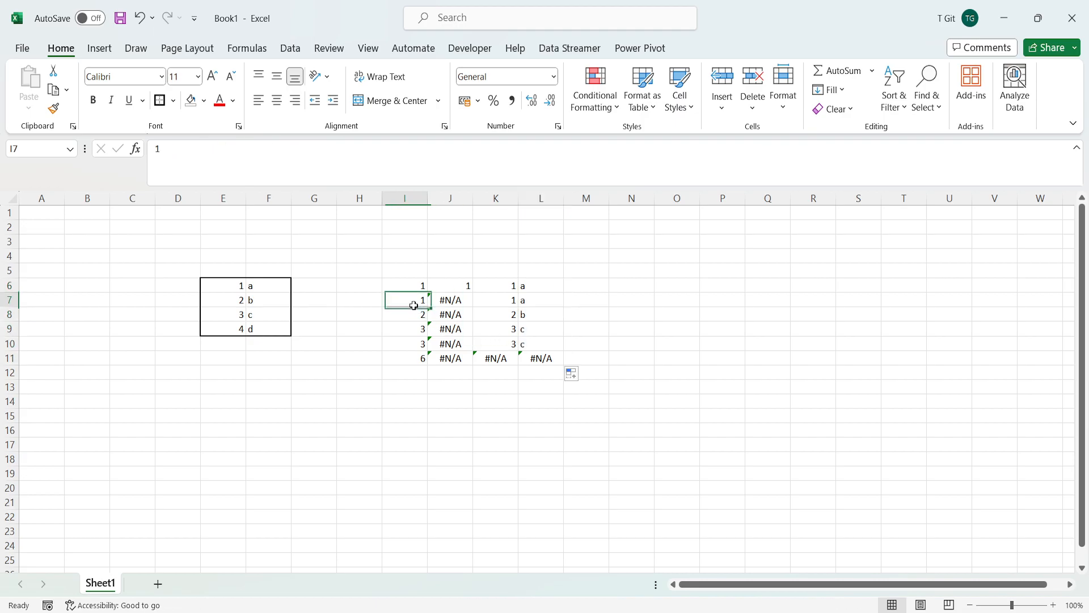
click(539, 301)
click(414, 316)
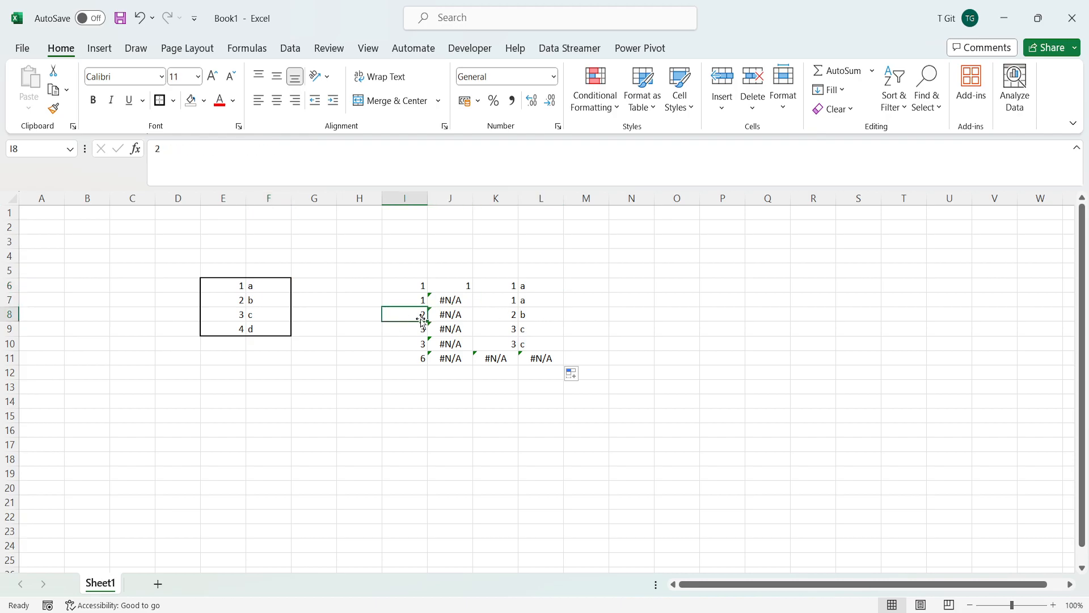
click(546, 318)
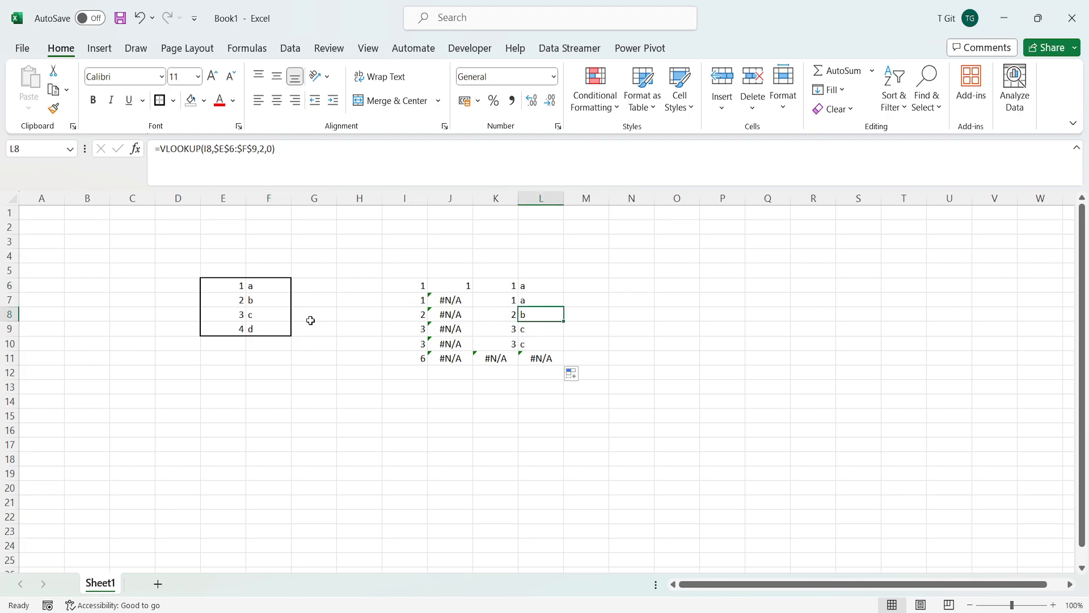
click(415, 333)
click(525, 327)
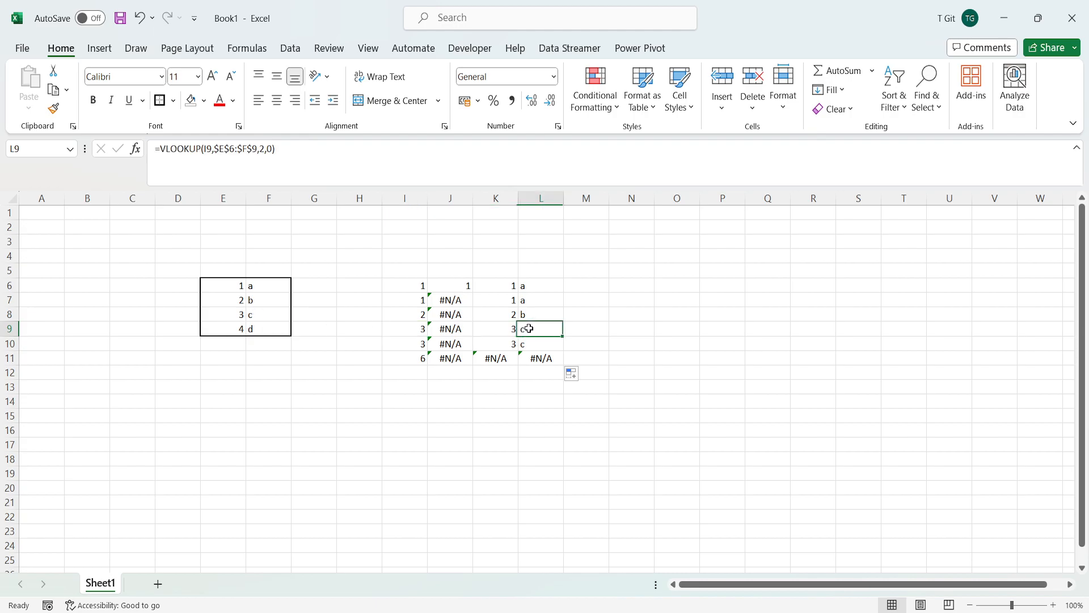
click(405, 347)
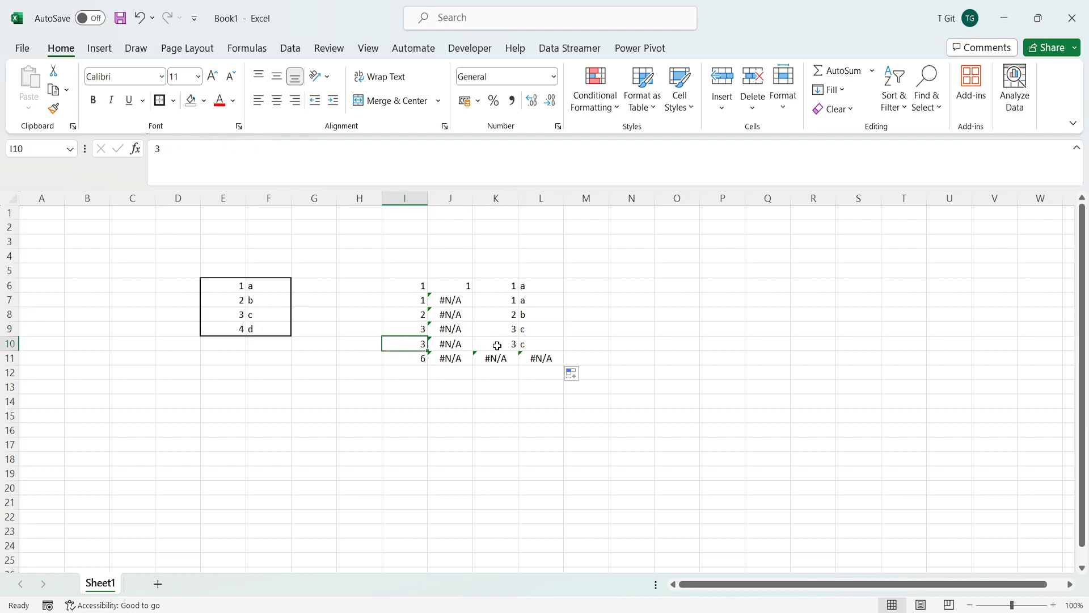
click(408, 361)
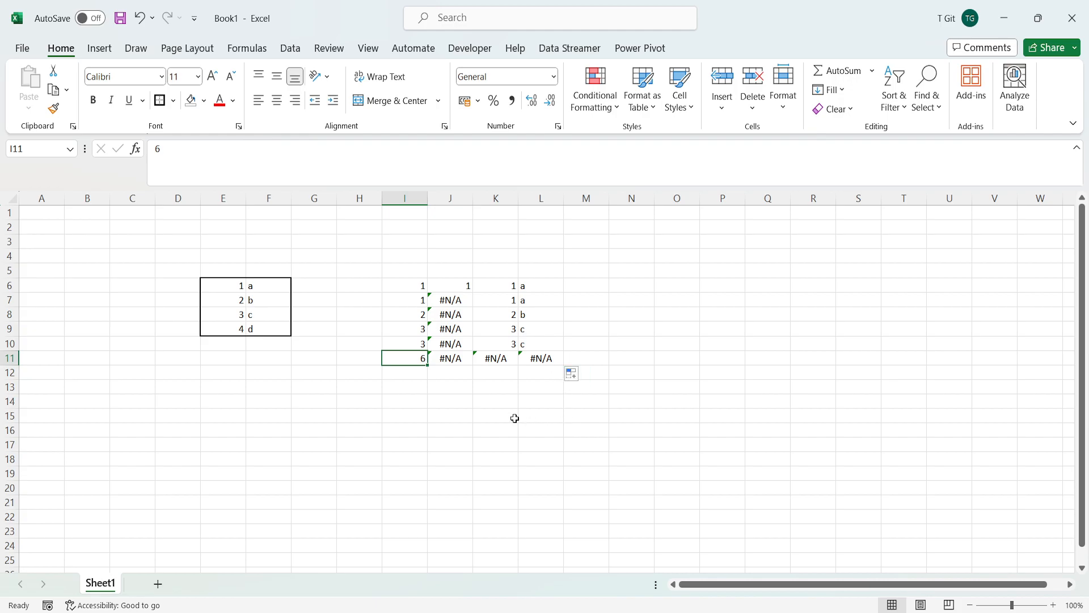
click(398, 284)
mouse_move(397, 283)
mouse_down()
mouse_move(540, 312)
mouse_move(544, 359)
mouse_up()
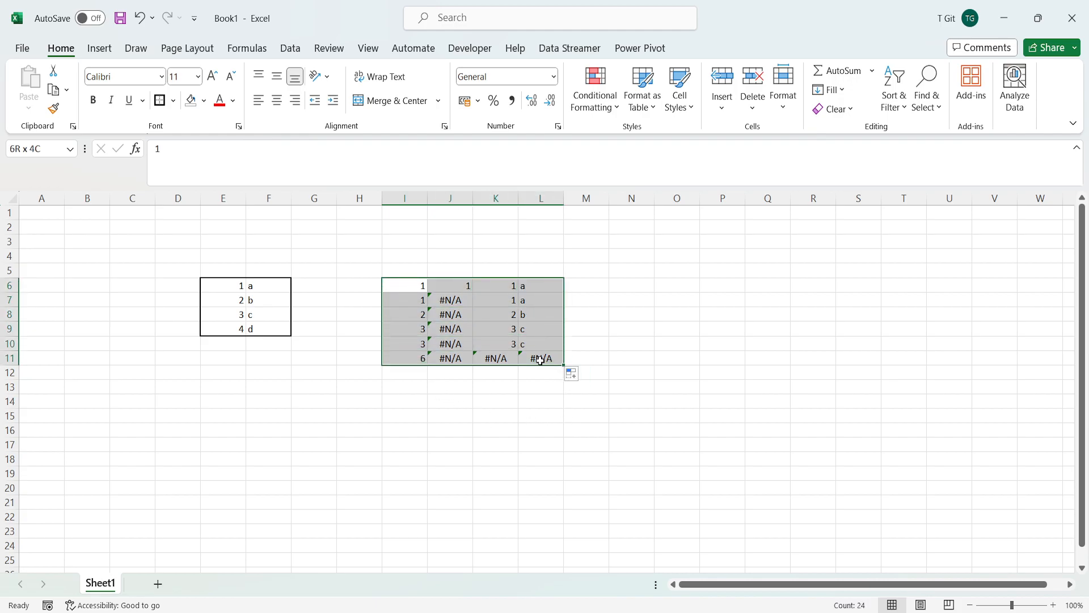
click(646, 355)
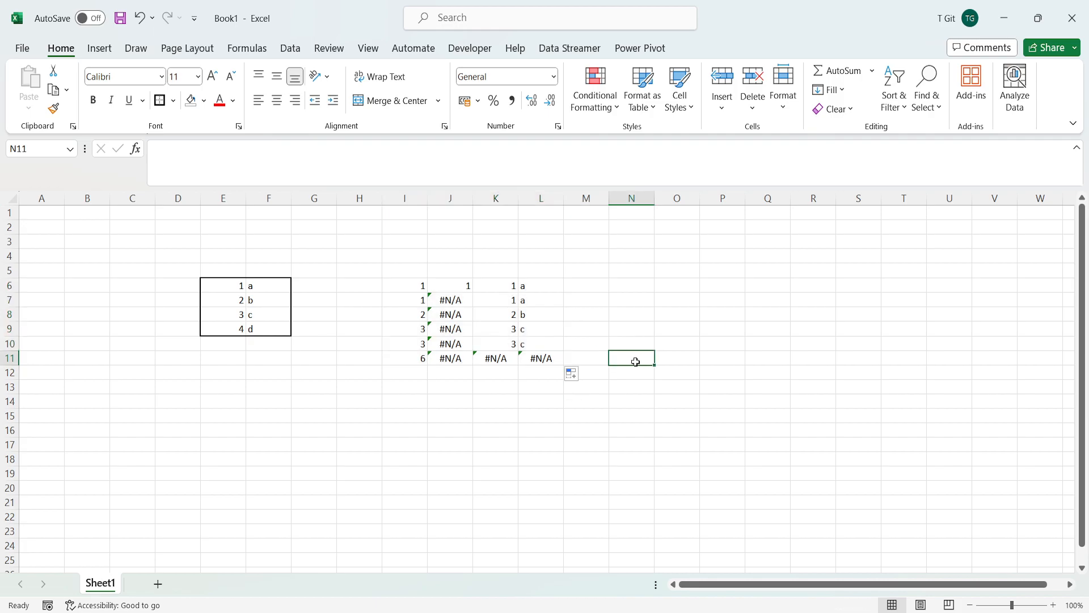